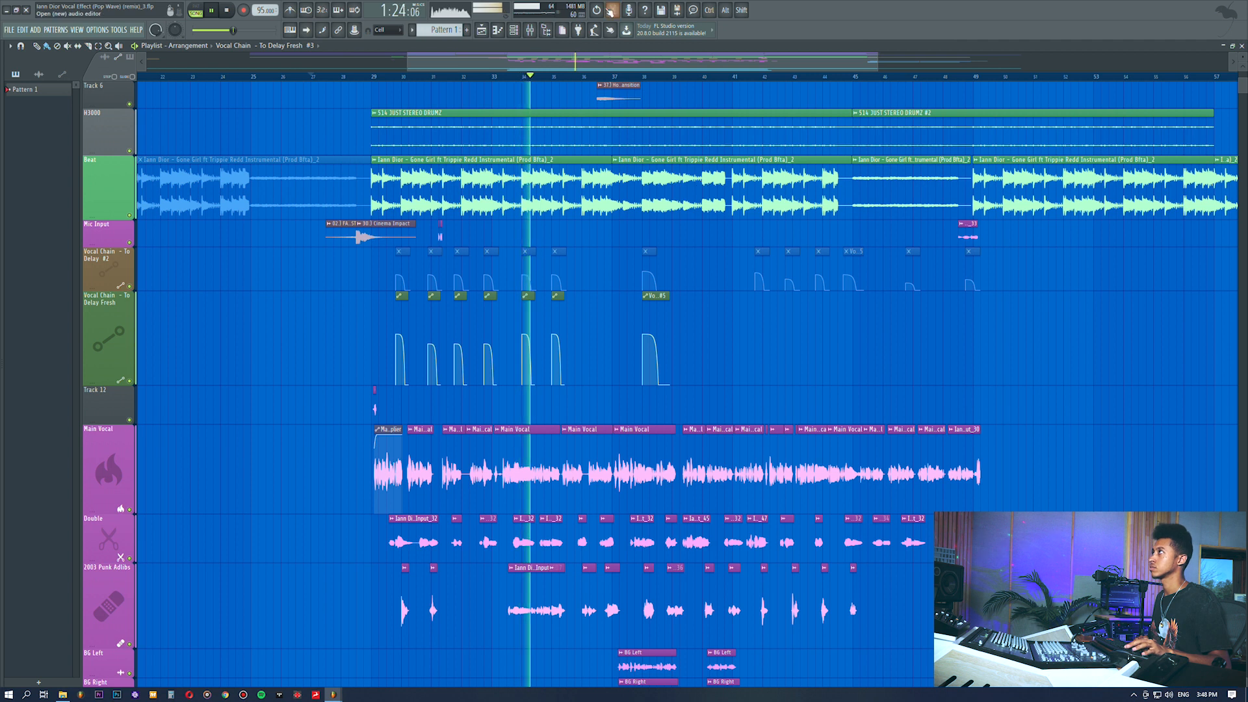
- Inspect the effect chains and EQ of the Double, 2003 Punk Adlibs, BG R and BG Vocals mixer tracks during playback
key(F9)
click(297, 174)
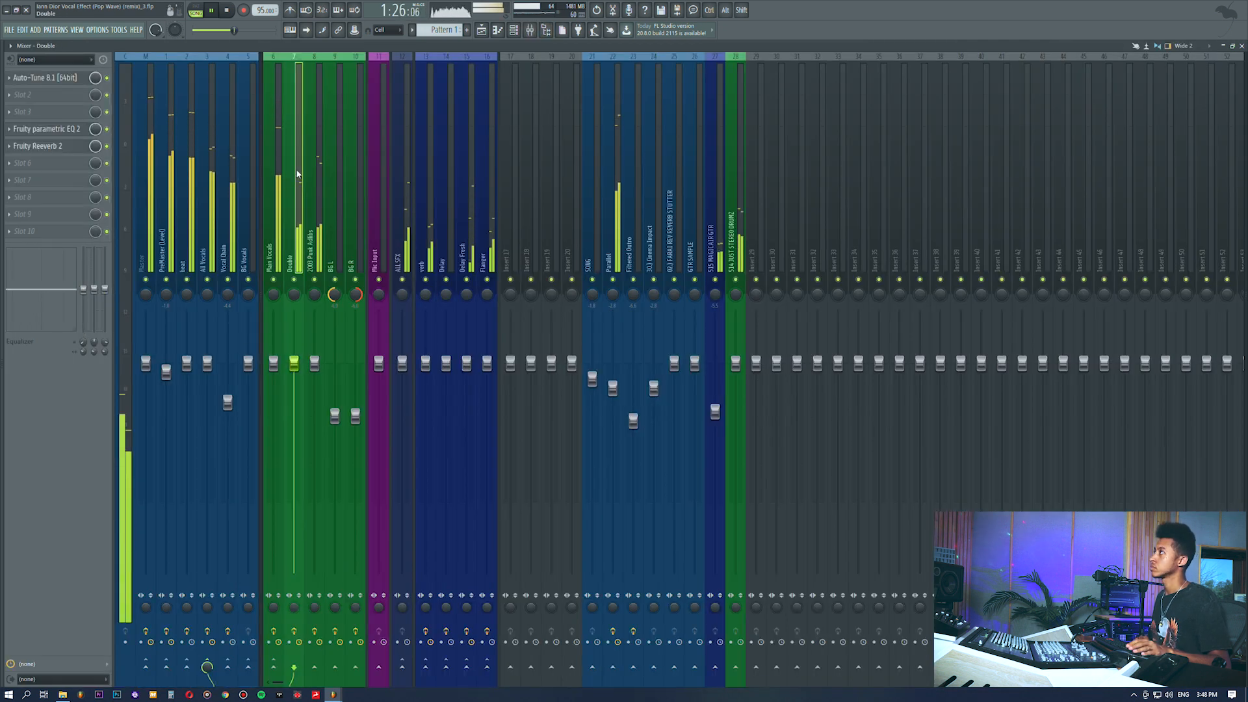
click(315, 195)
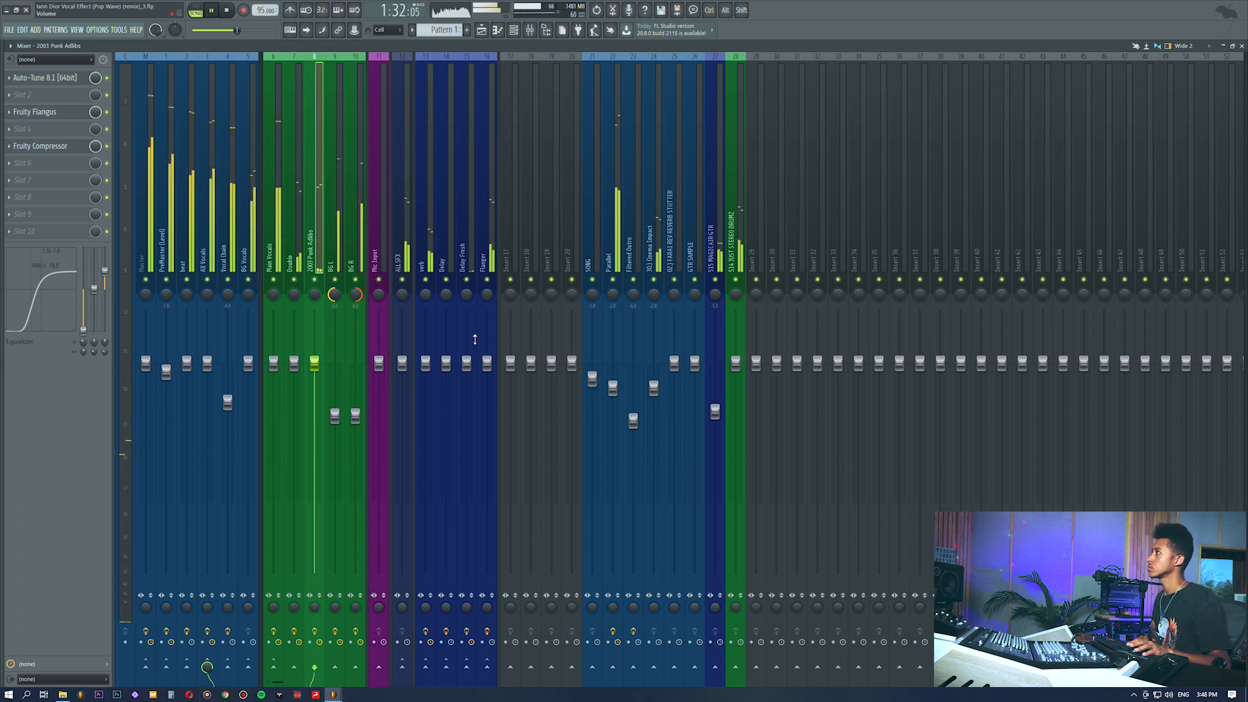
click(338, 208)
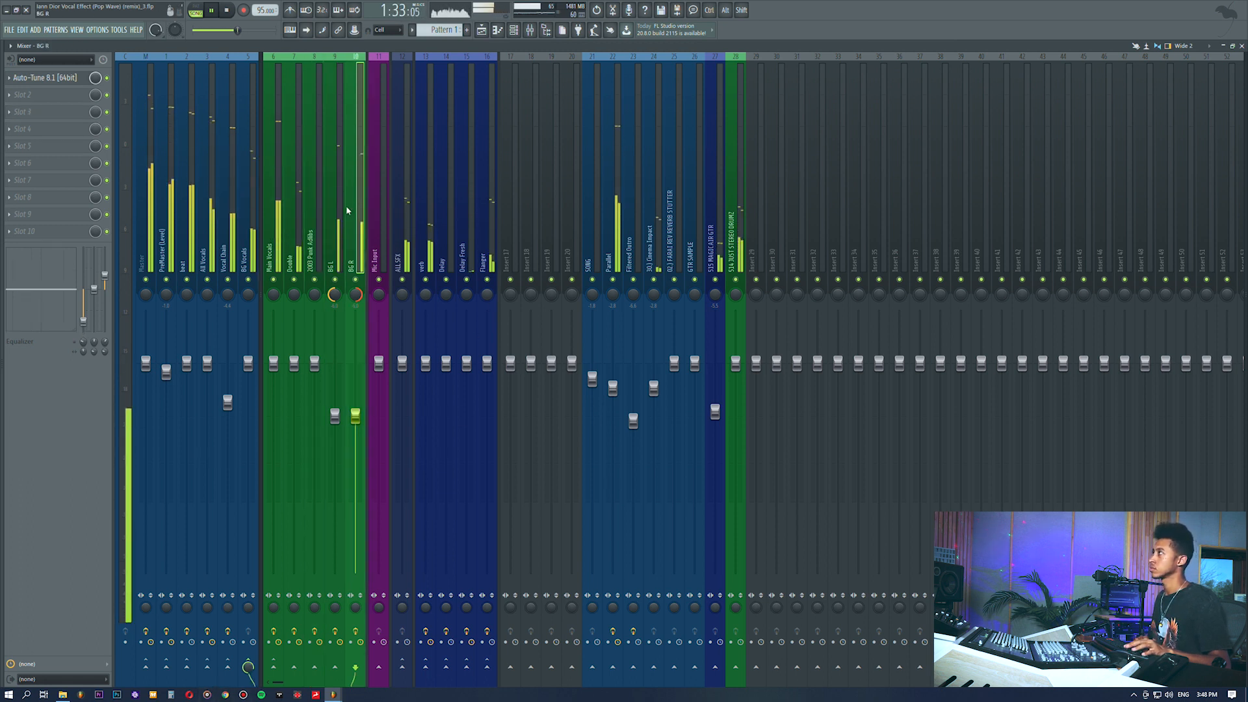
click(251, 214)
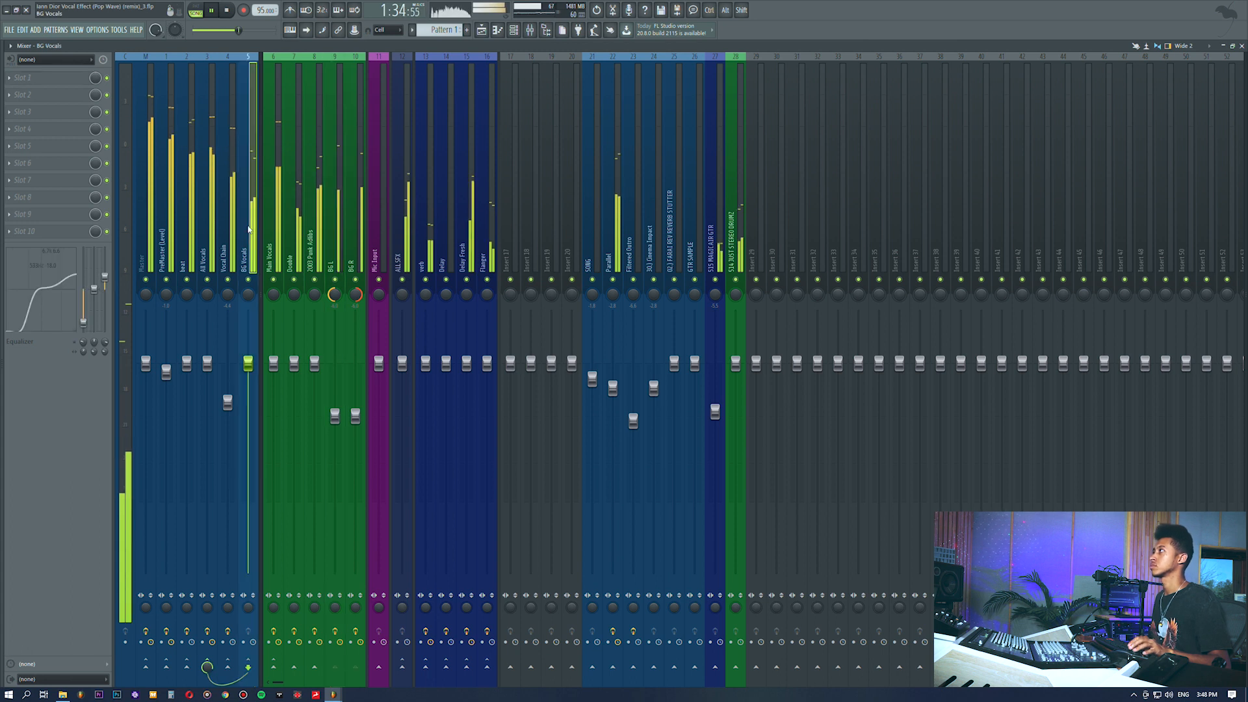
click(300, 199)
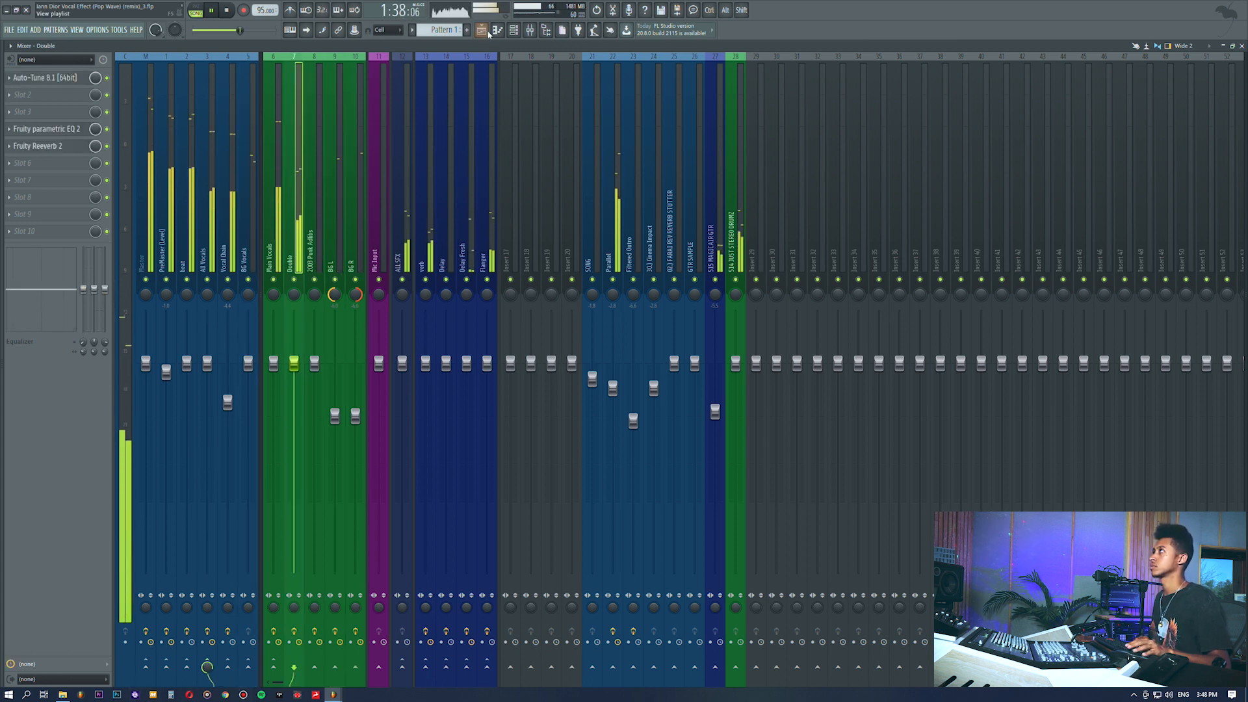
- Compare the playlist arrangement with the mixer levels, return to the playlist and stop playback
key(F5)
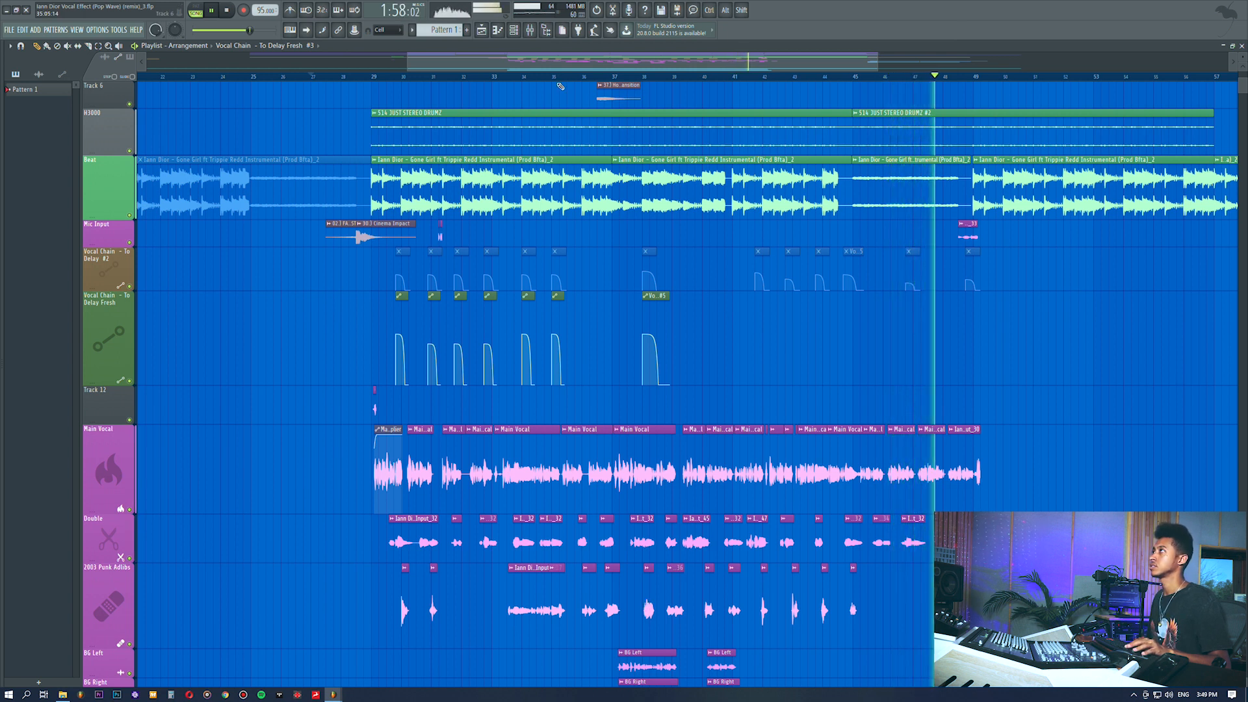
click(530, 31)
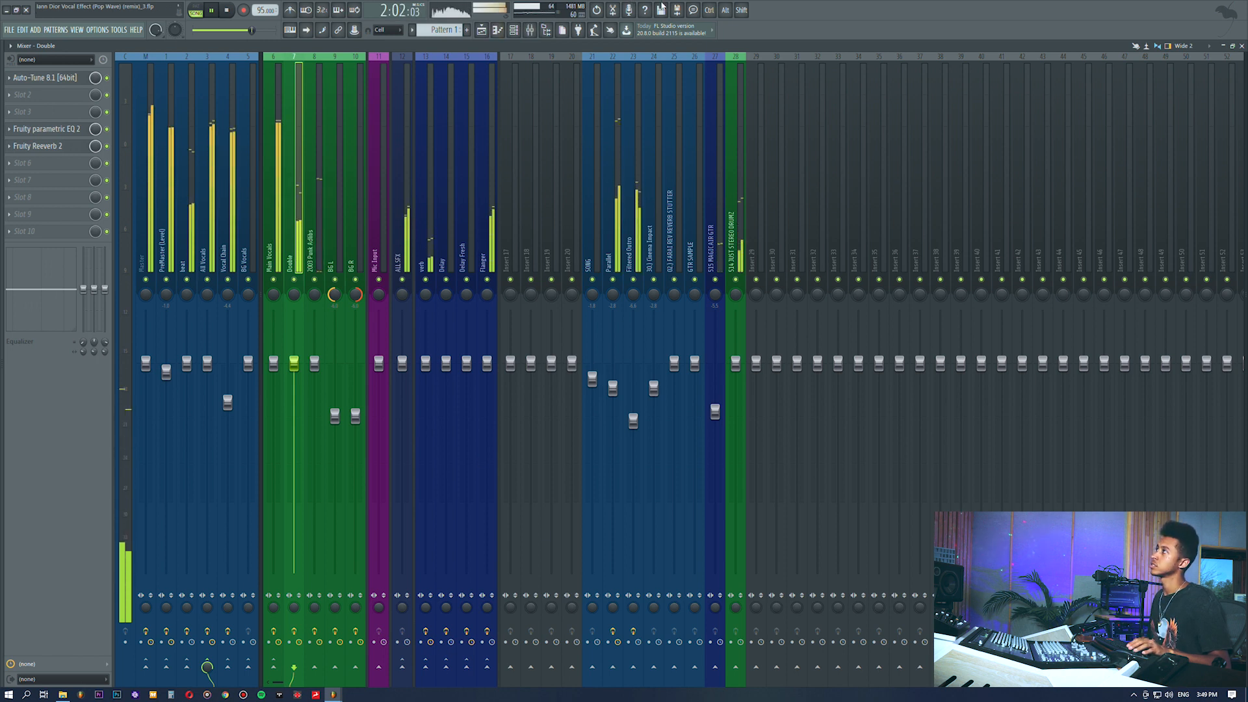
click(482, 31)
key(space)
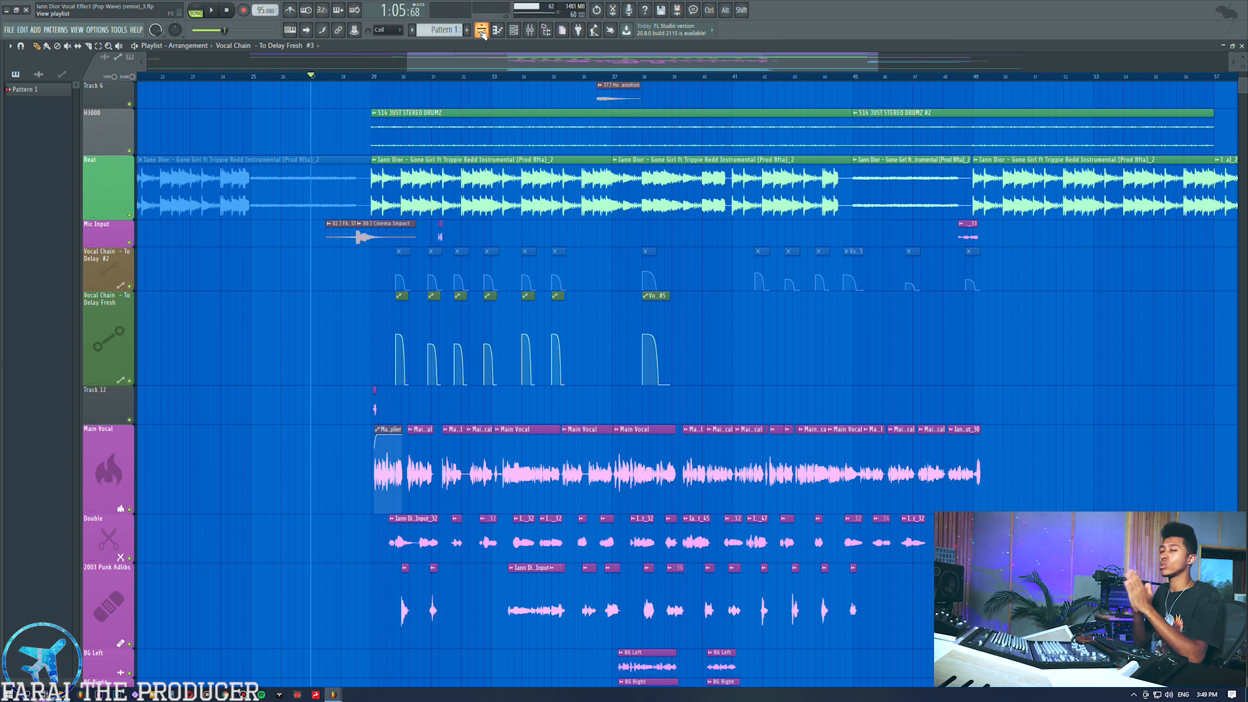
- Solo the Double track in the playlist and audition it from just after bar 29
scroll(390, 152, down, 4)
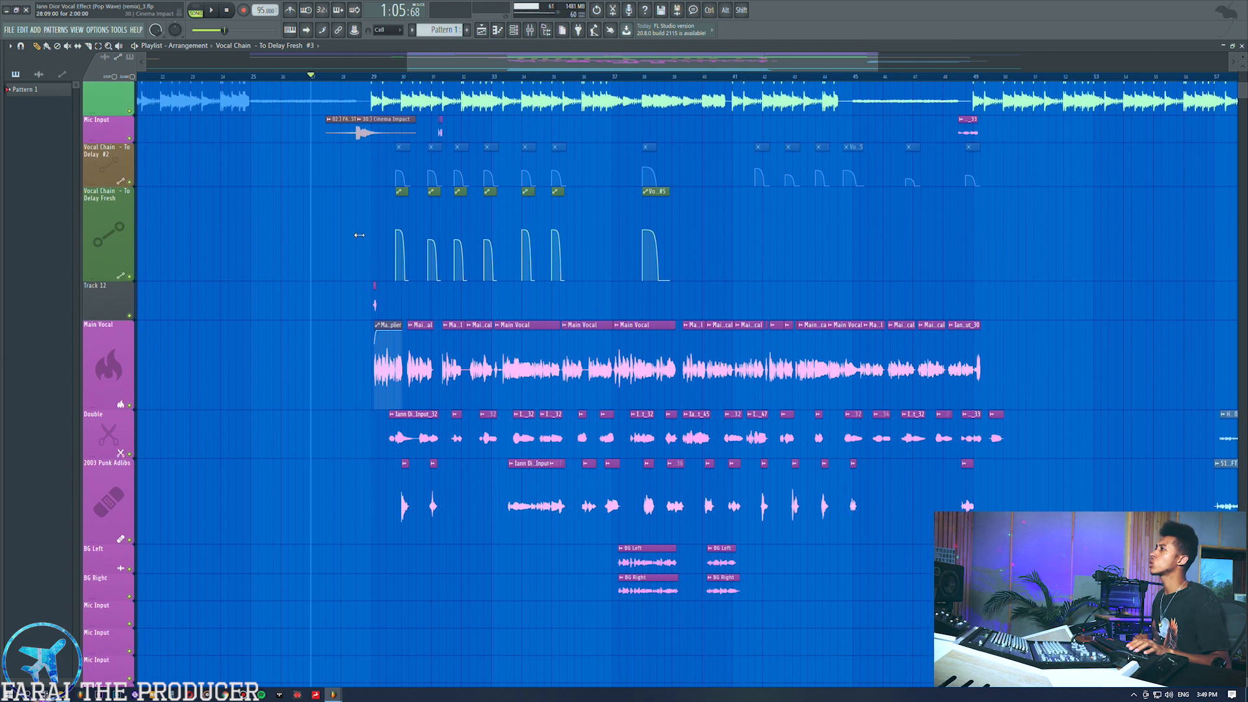
click(377, 83)
scroll(373, 81, up, 5)
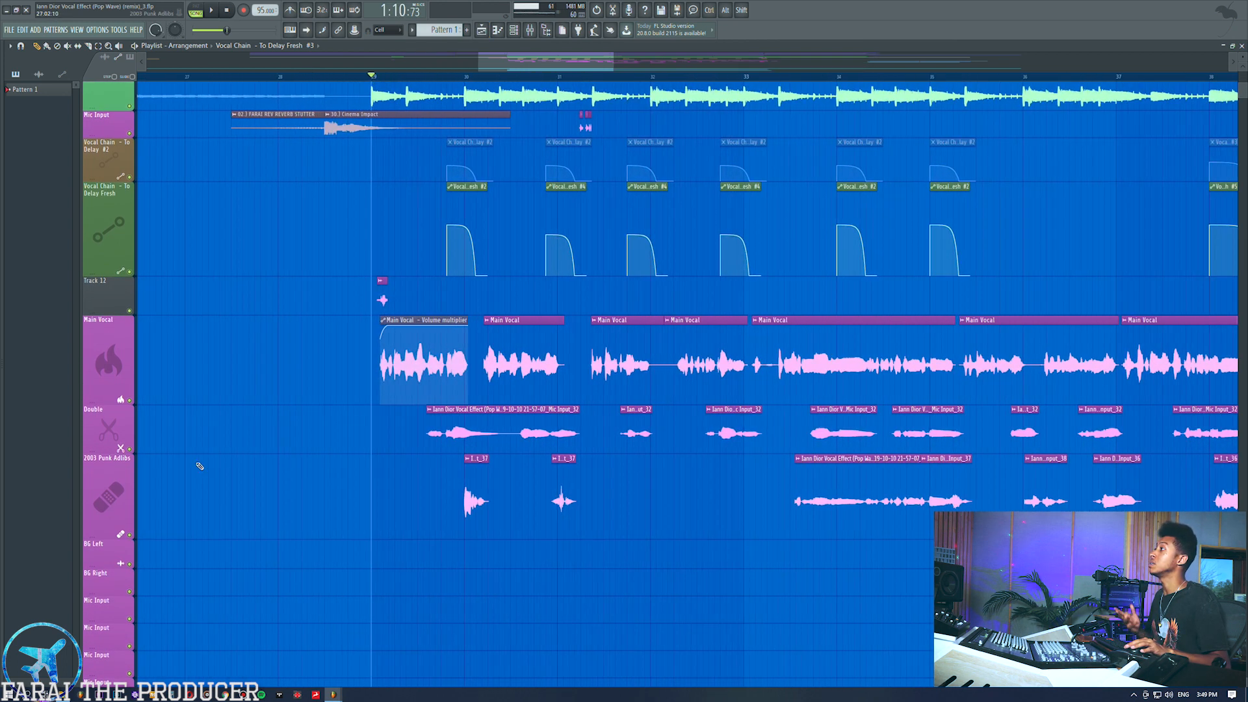
right_click(130, 449)
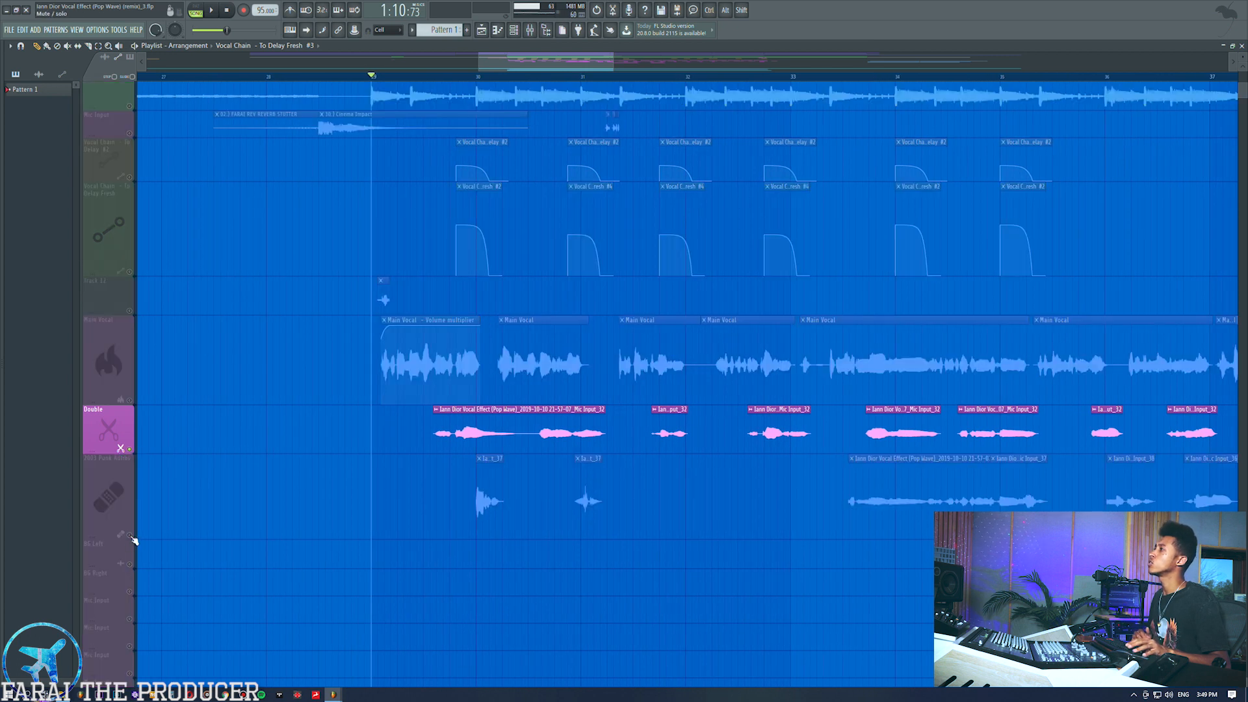
key(space)
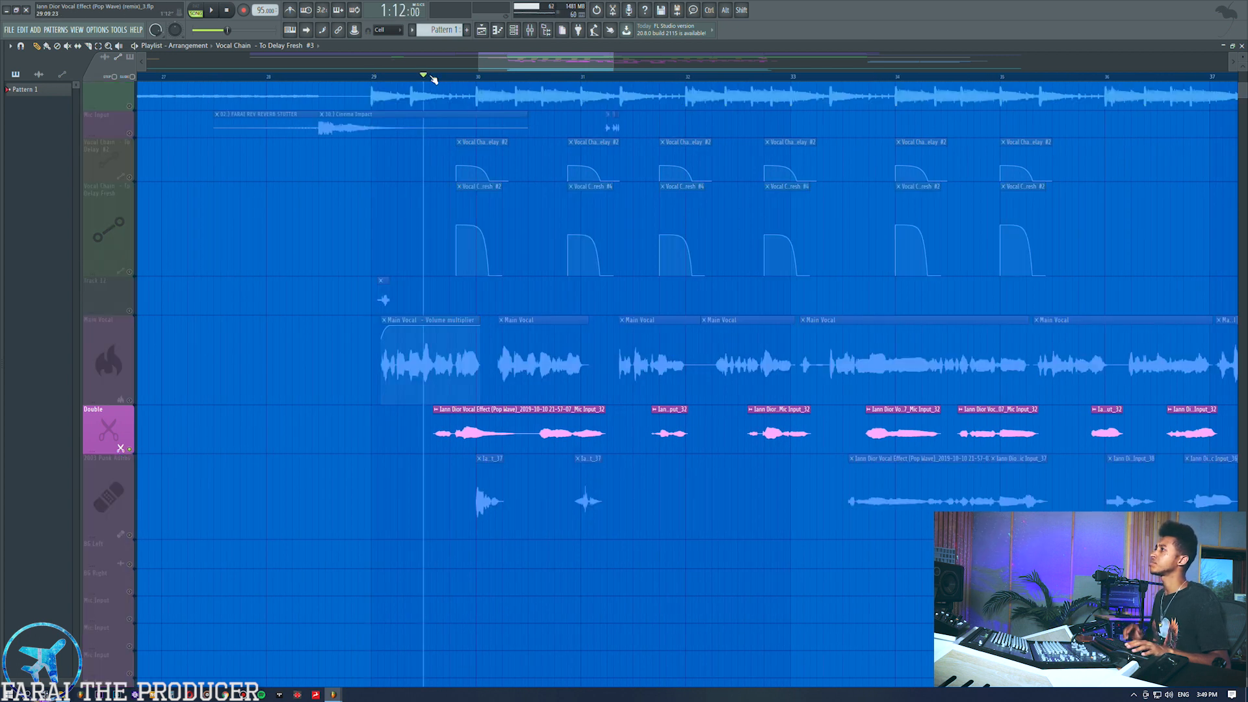
key(space)
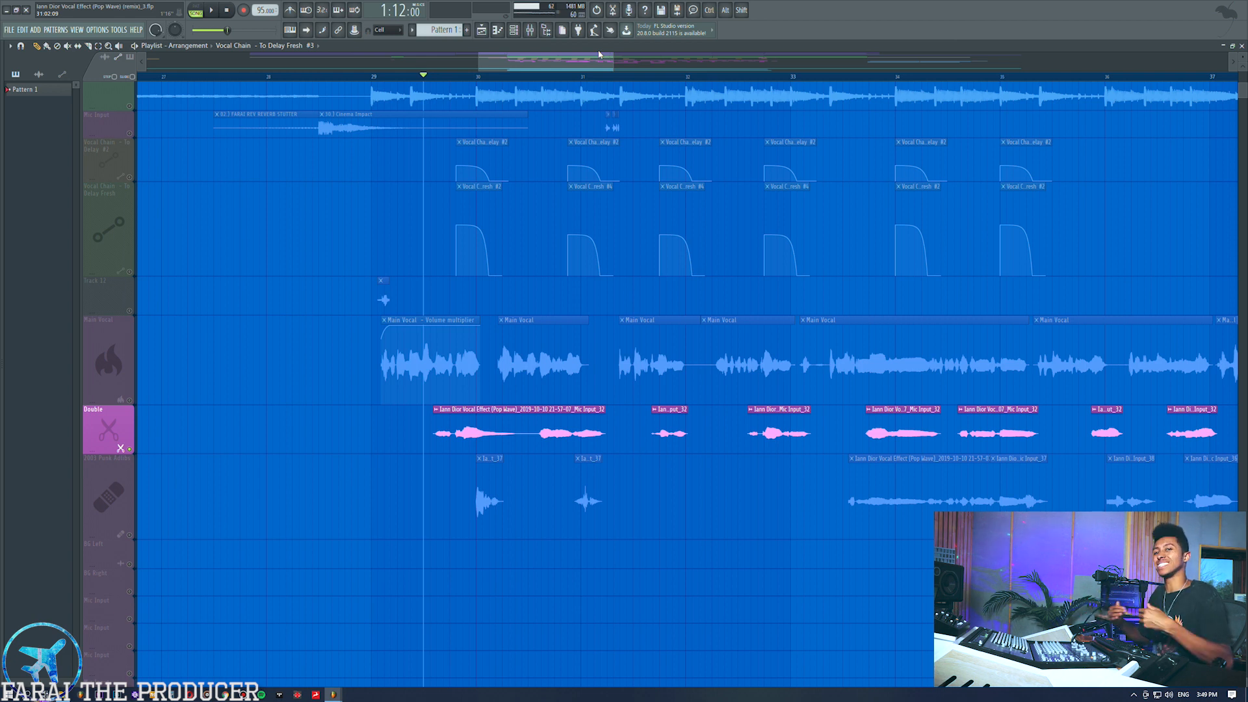
- Solo the 2003 Punk Adlibs track and audition it, including its long clip between bars 33 and 36
click(132, 530)
key(space)
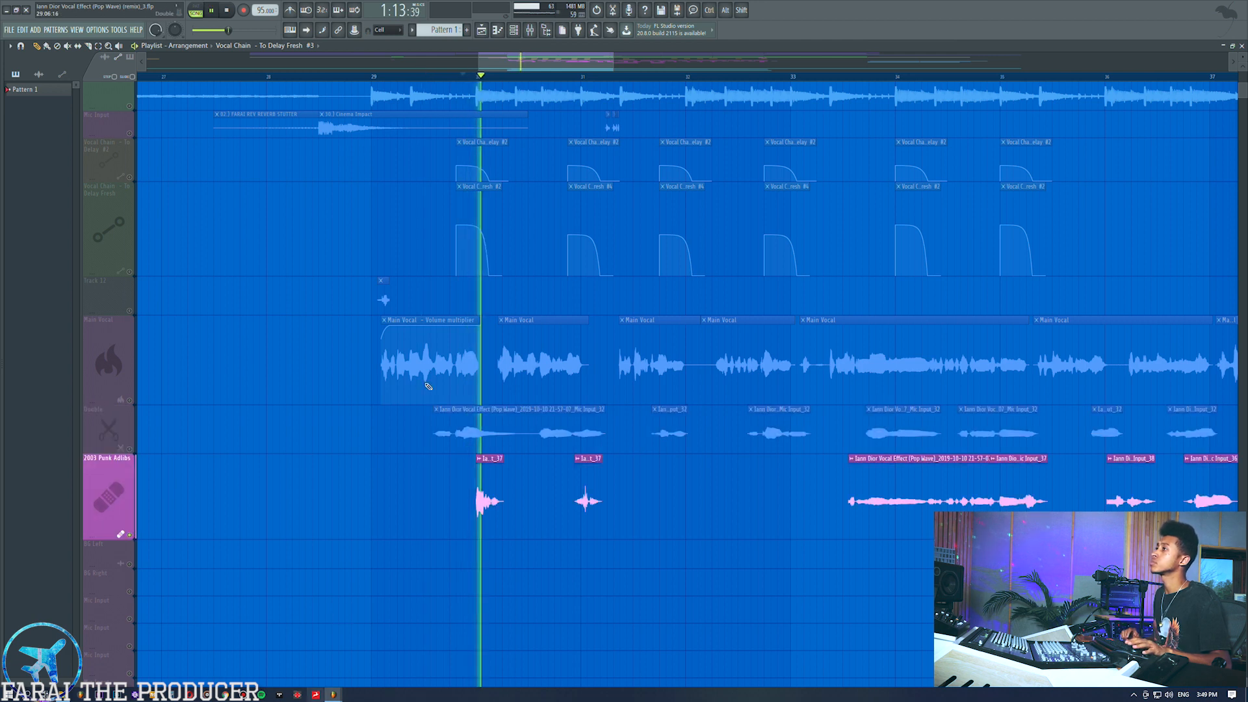
click(850, 75)
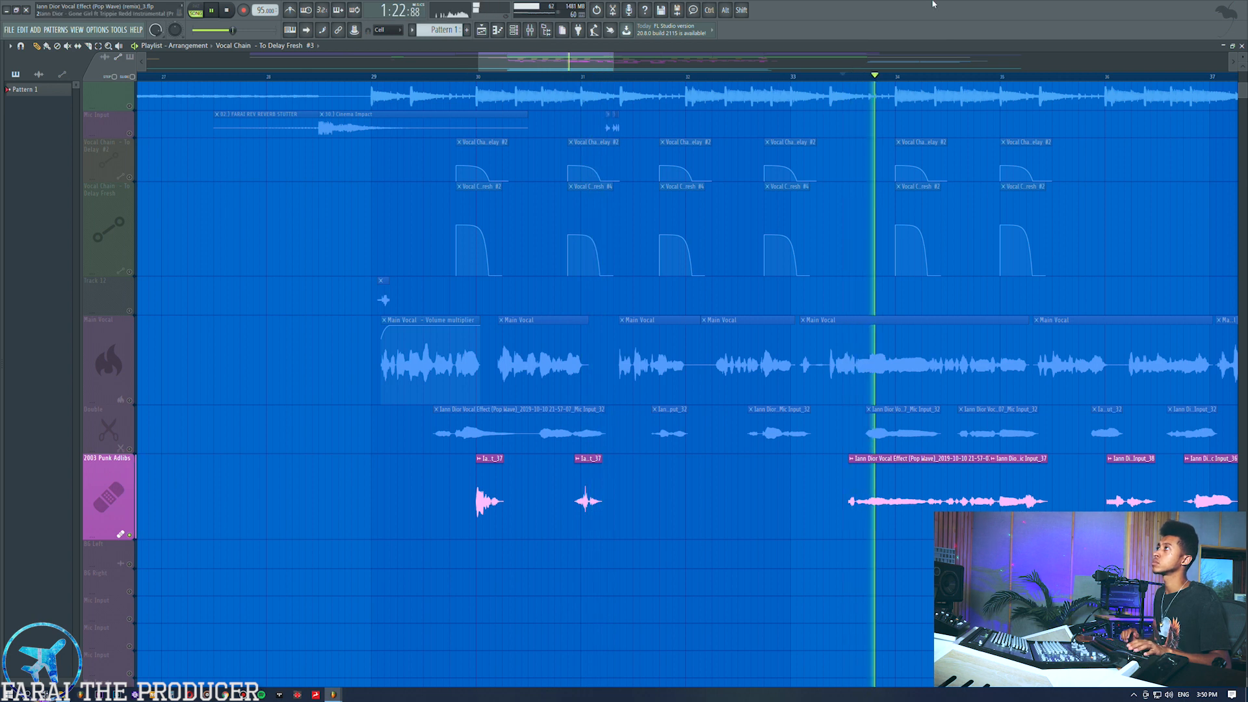
key(space)
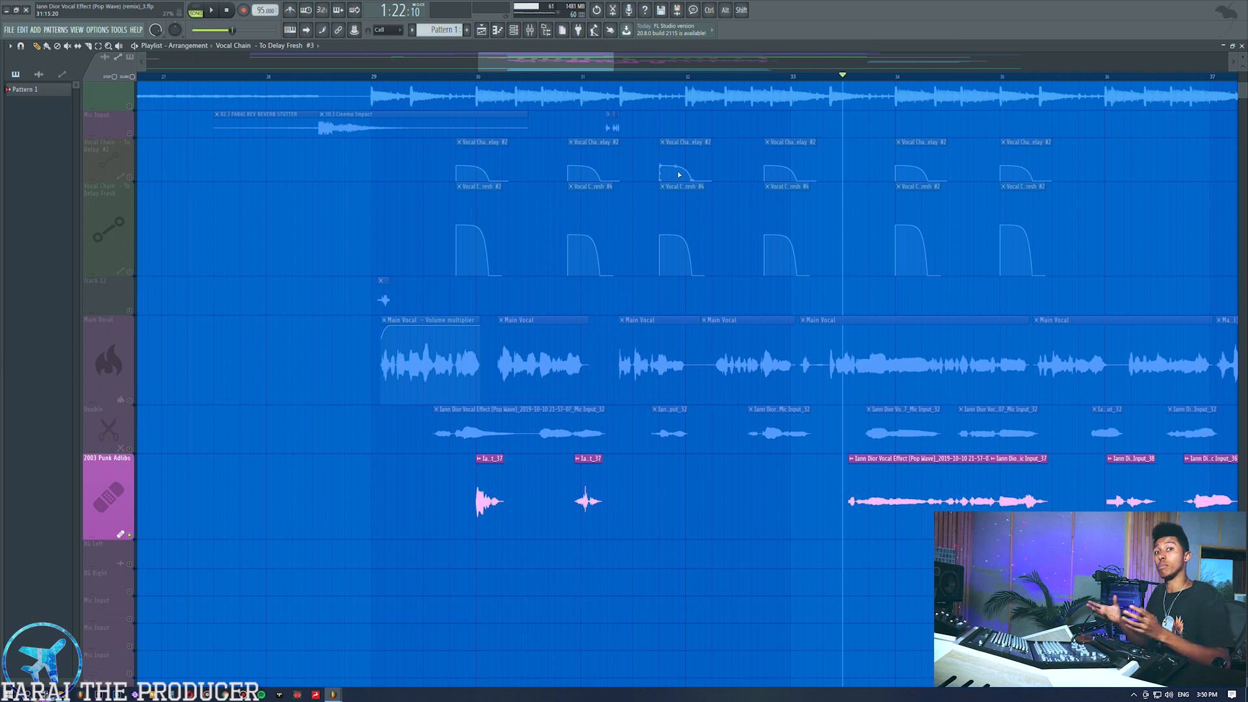
ctrl+click(106, 427)
ctrl+click(115, 512)
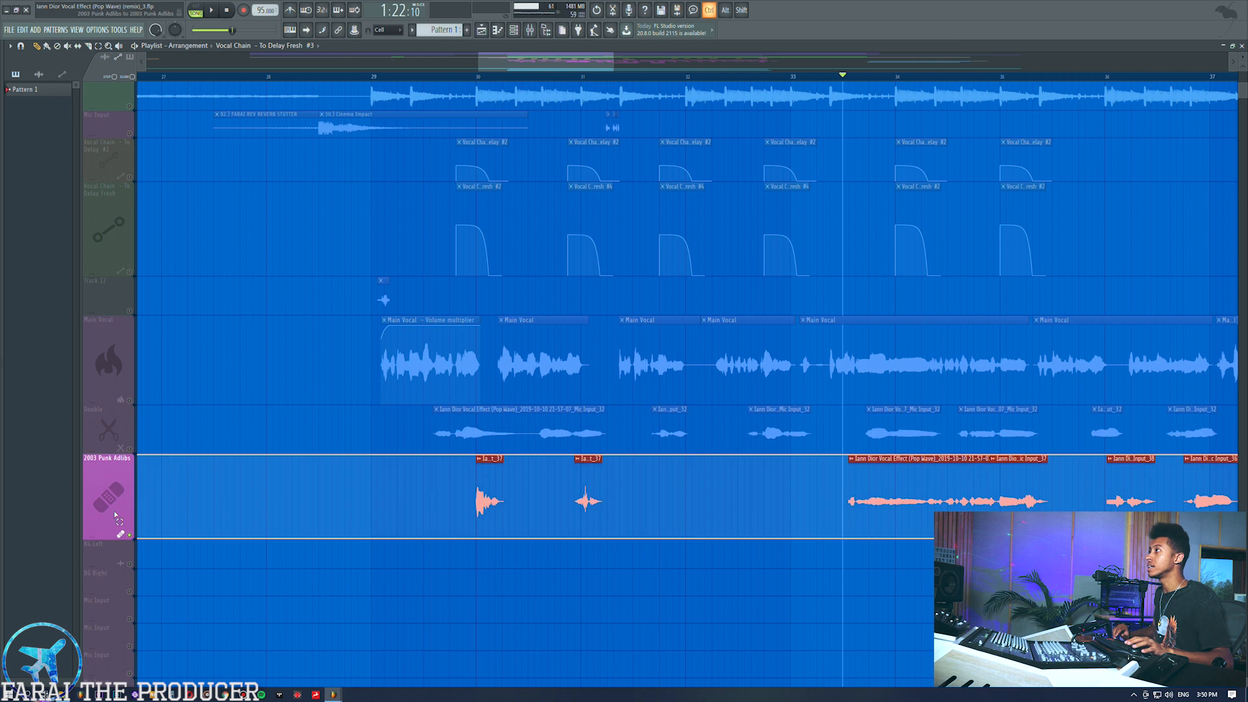
ctrl+click(248, 539)
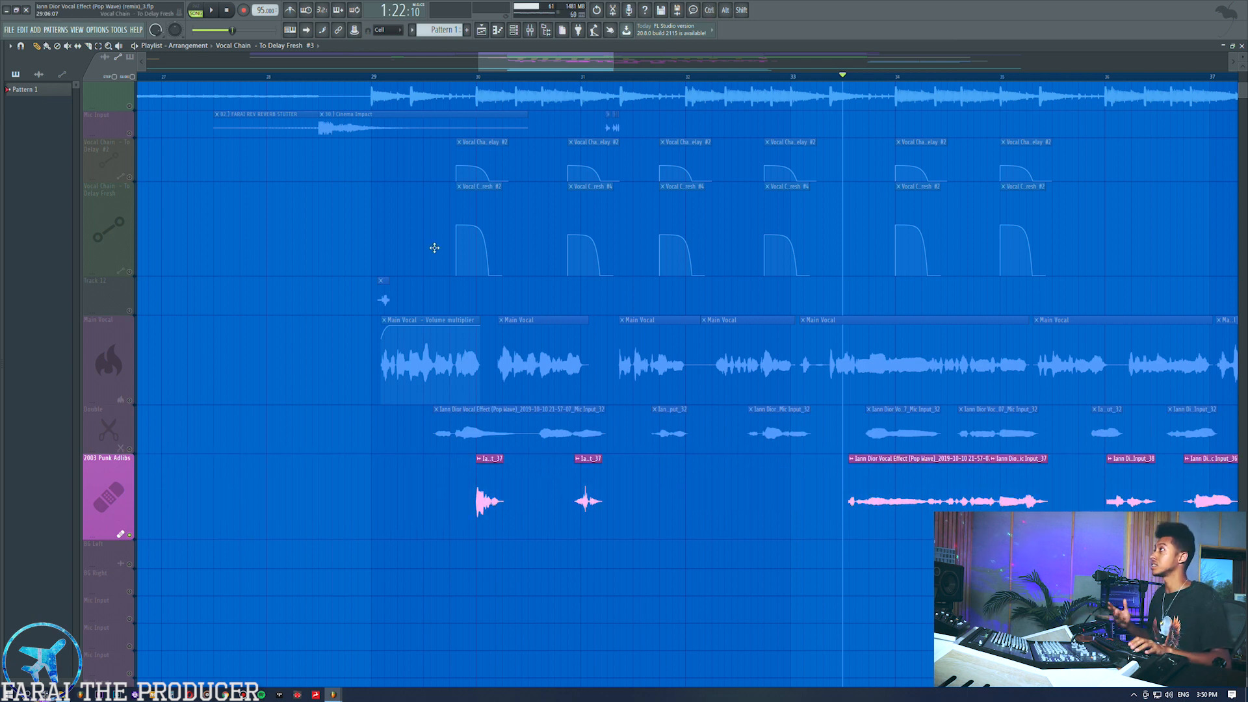
- Solo BG Left, enable BG Right alongside it, and audition both backing vocal tracks from bar 37
scroll(397, 77, down, 4)
drag(488, 66, 521, 69)
click(642, 78)
right_click(131, 564)
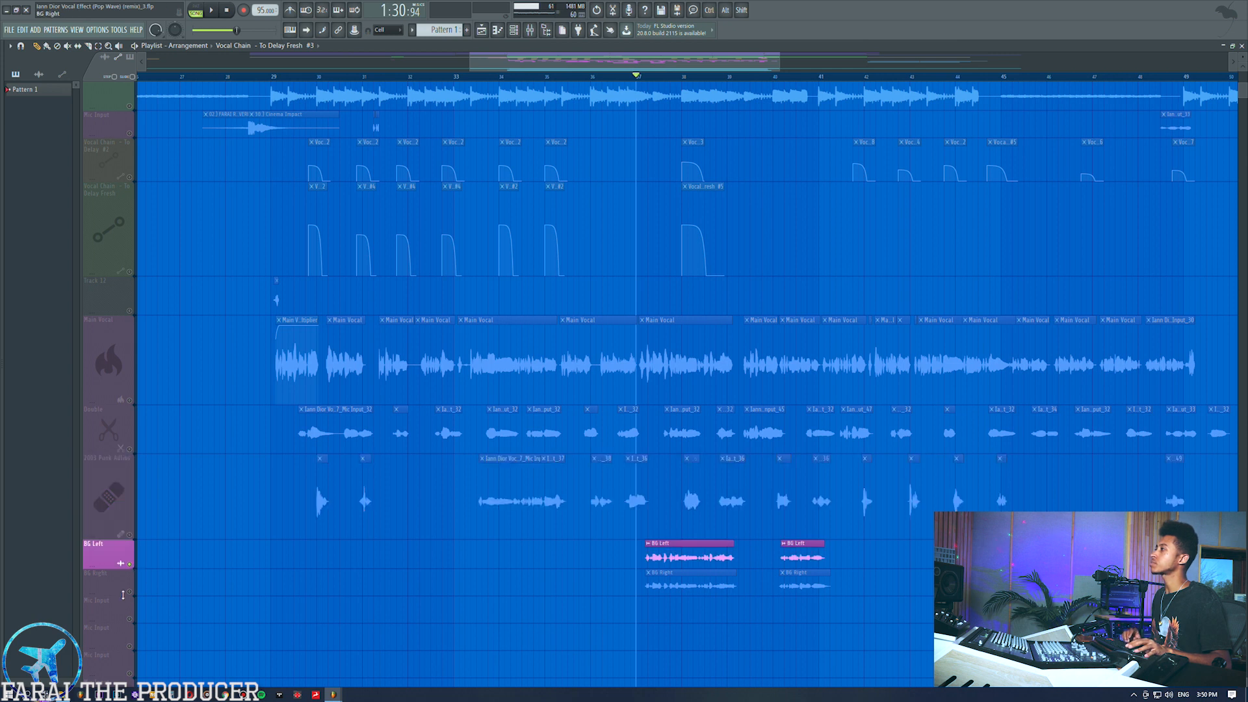
click(131, 592)
key(space)
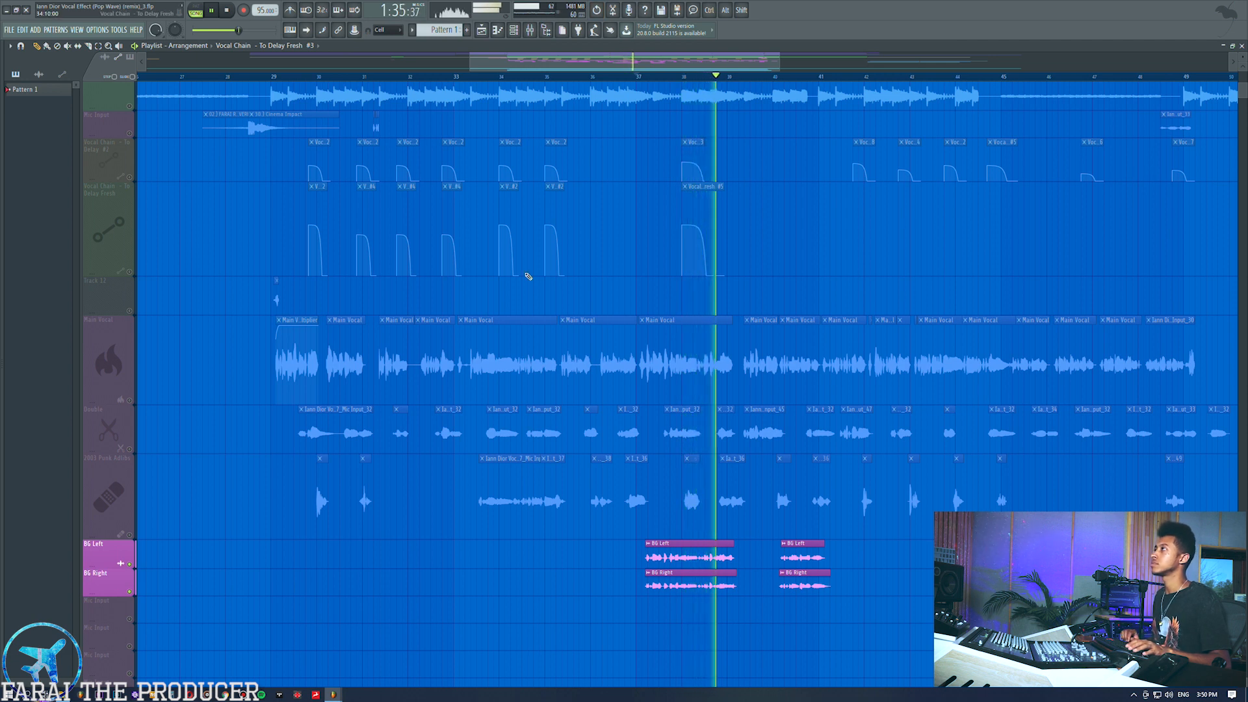
key(space)
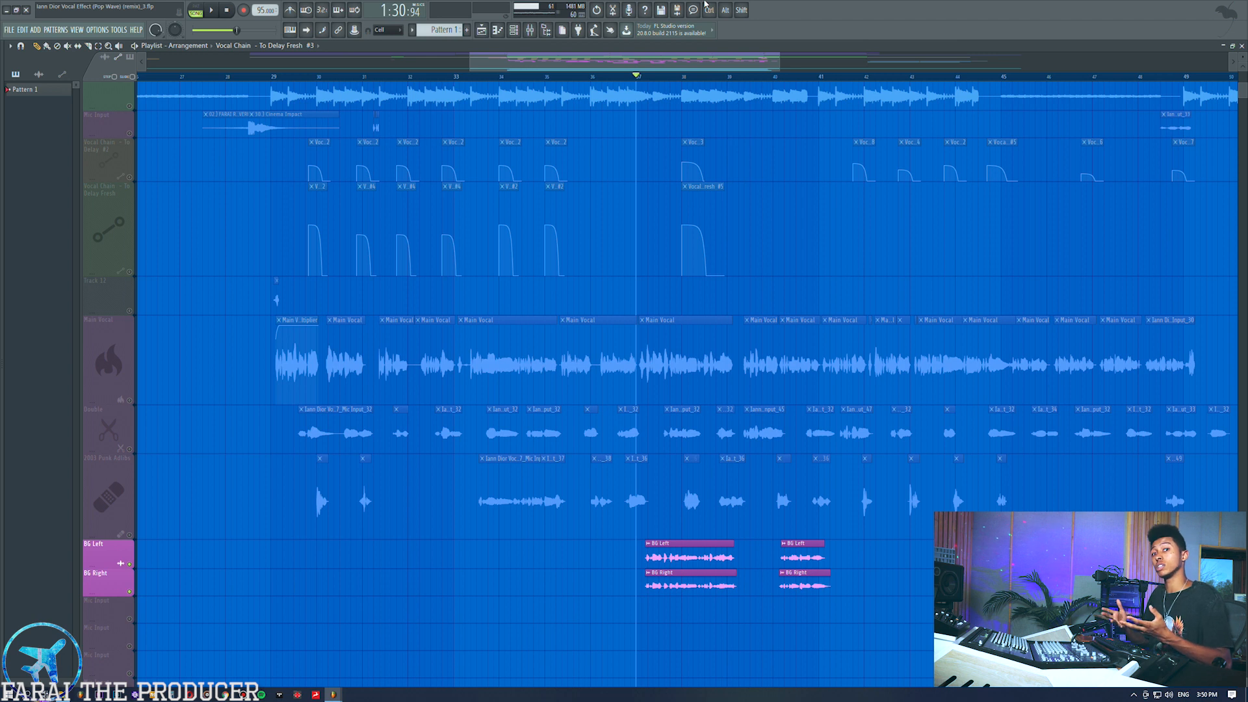
- Select the BG Vocals bus in the mixer and play the backing vocals through its EQ
key(F9)
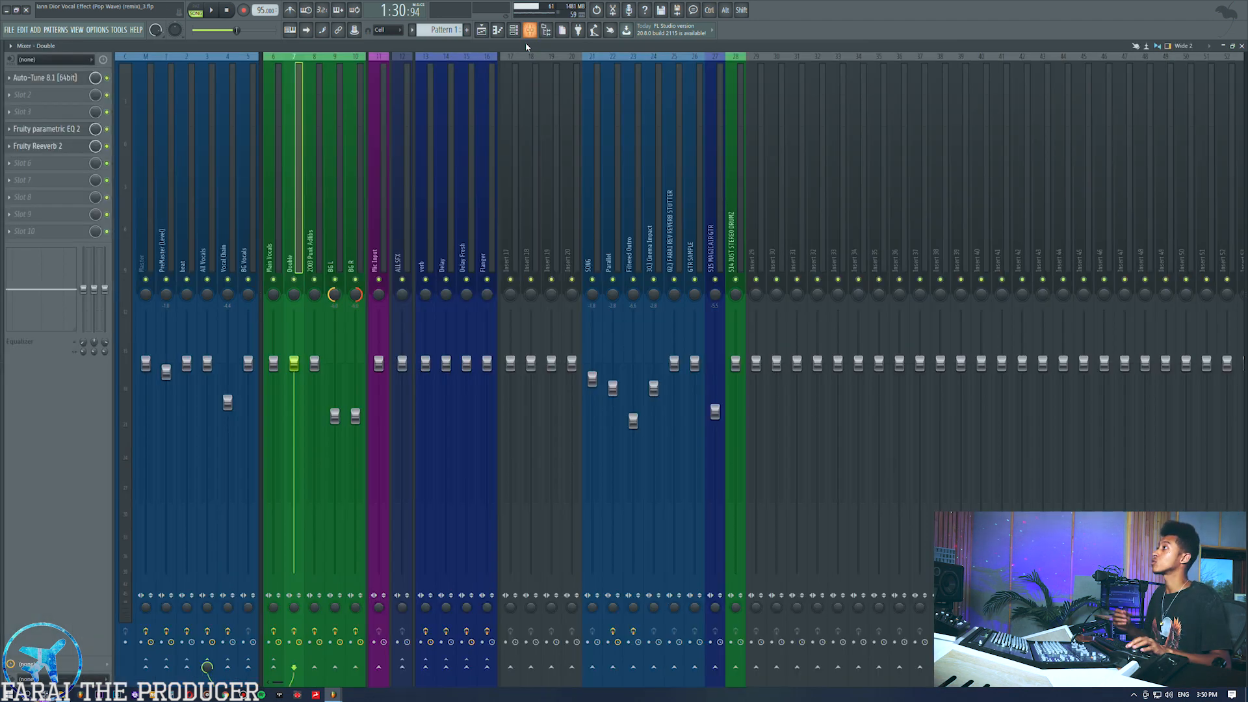
click(253, 234)
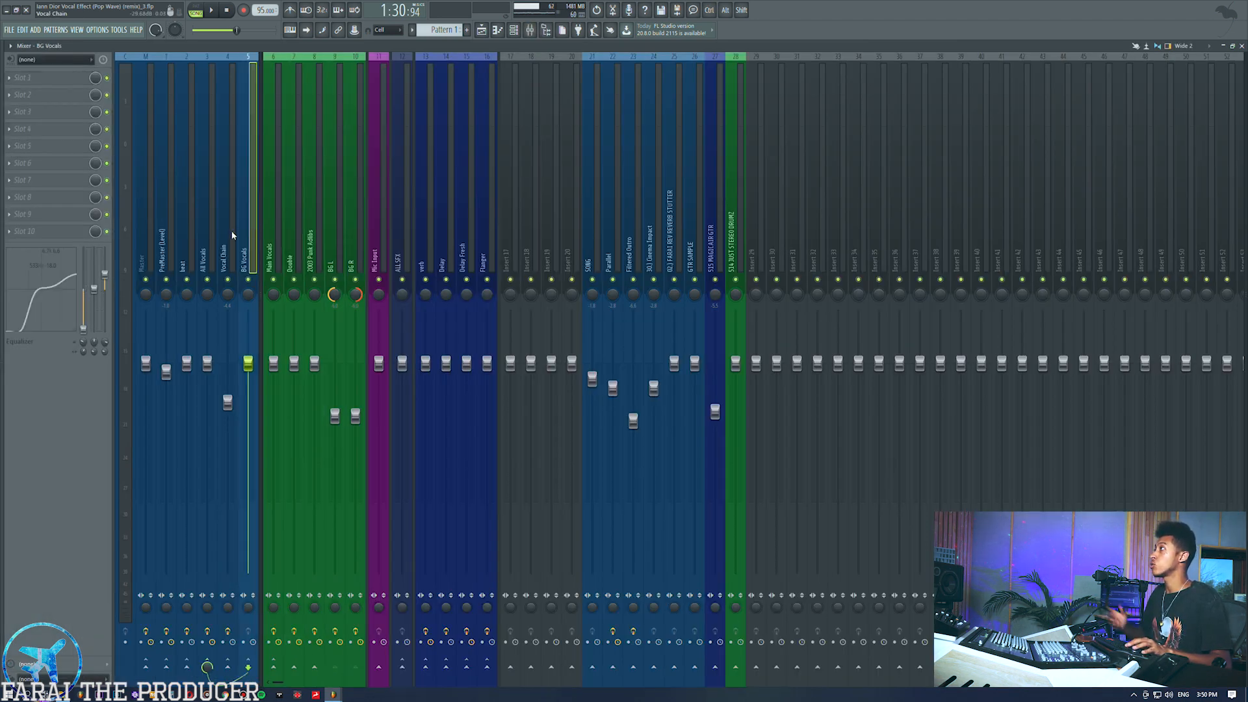
key(space)
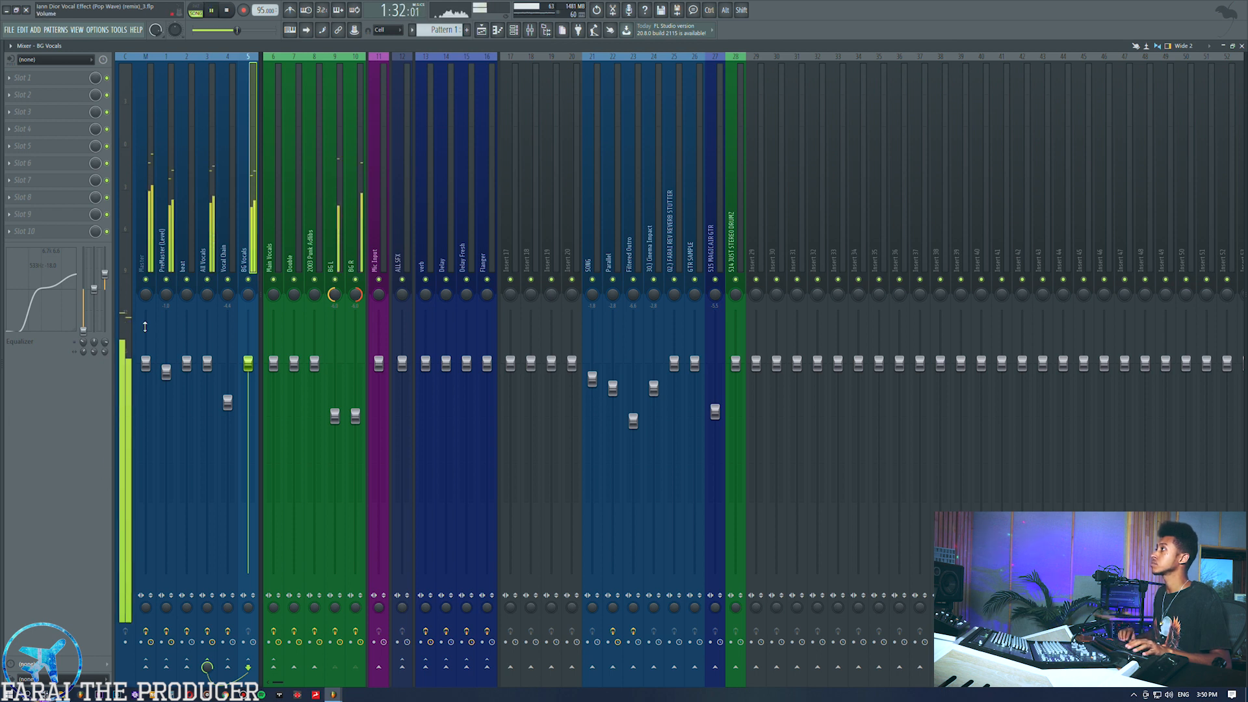
- Reset the BG Vocals bus EQ bands to flat, listen without the filtering, stop playback and undo the reset
alt+click(84, 331)
alt+click(105, 275)
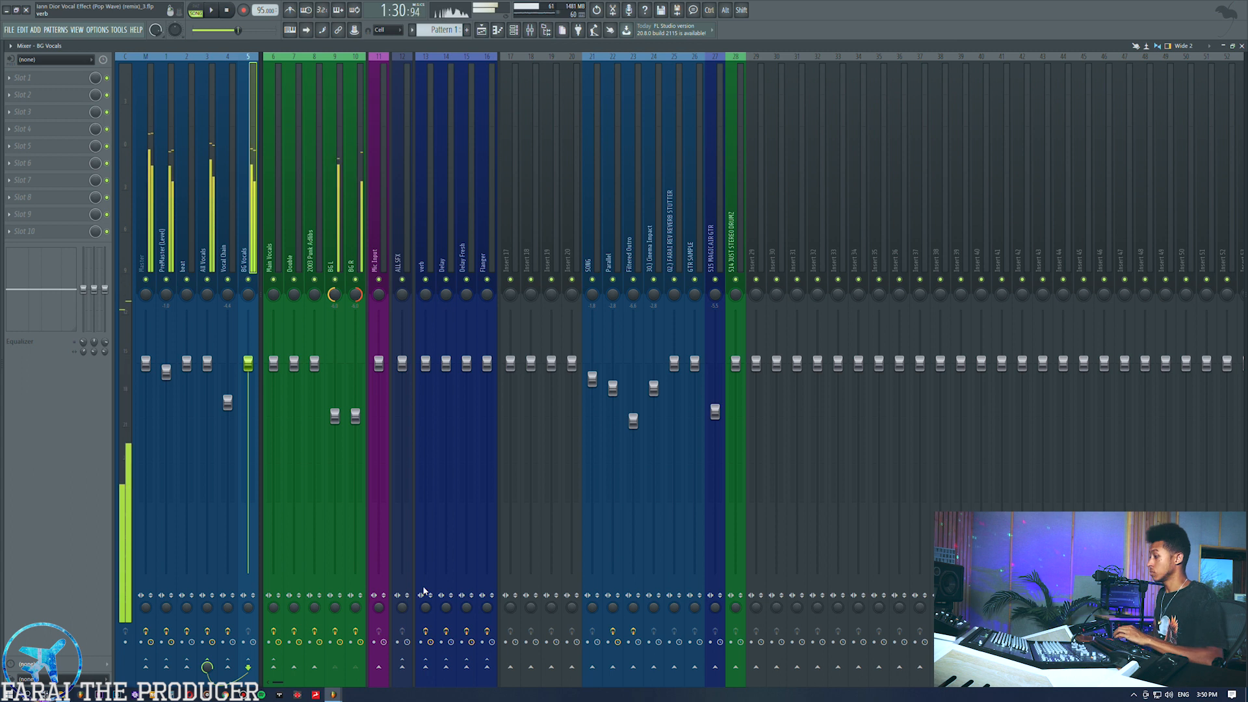
key(space)
key(ctrl+z)
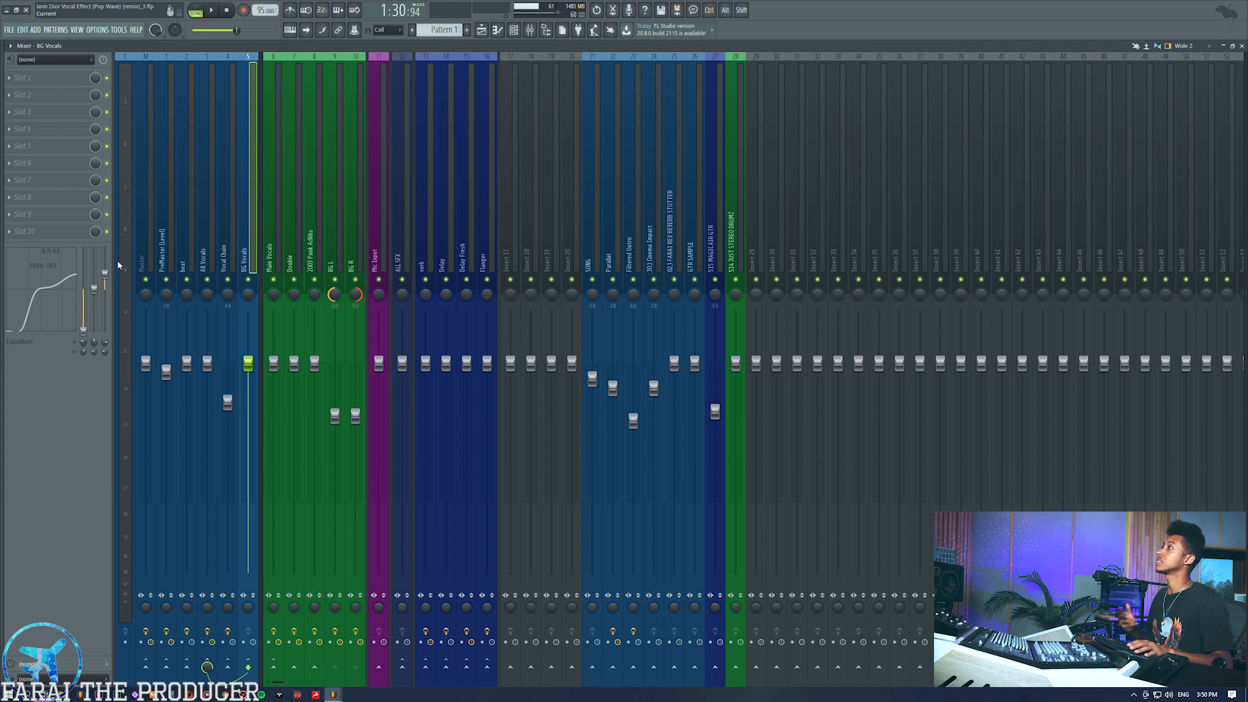
- Unmute the Main Vocal track in the playlist and audition it together with BG Left and BG Right
click(482, 30)
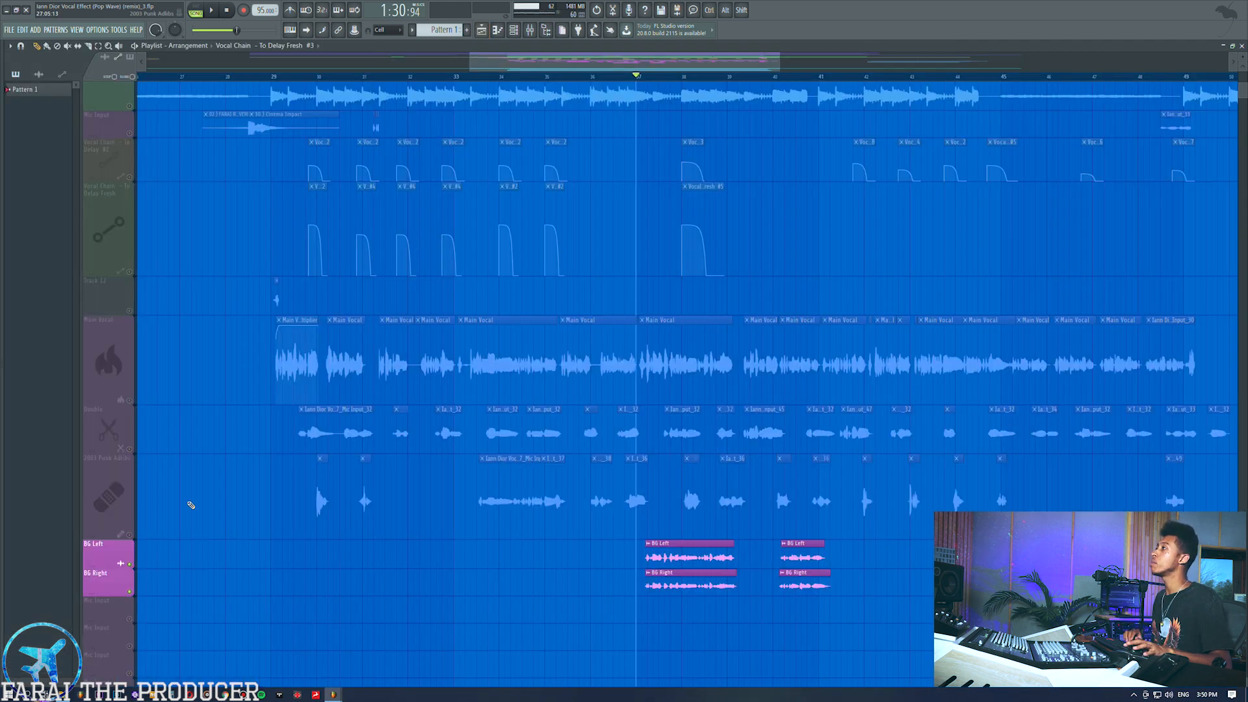
click(128, 401)
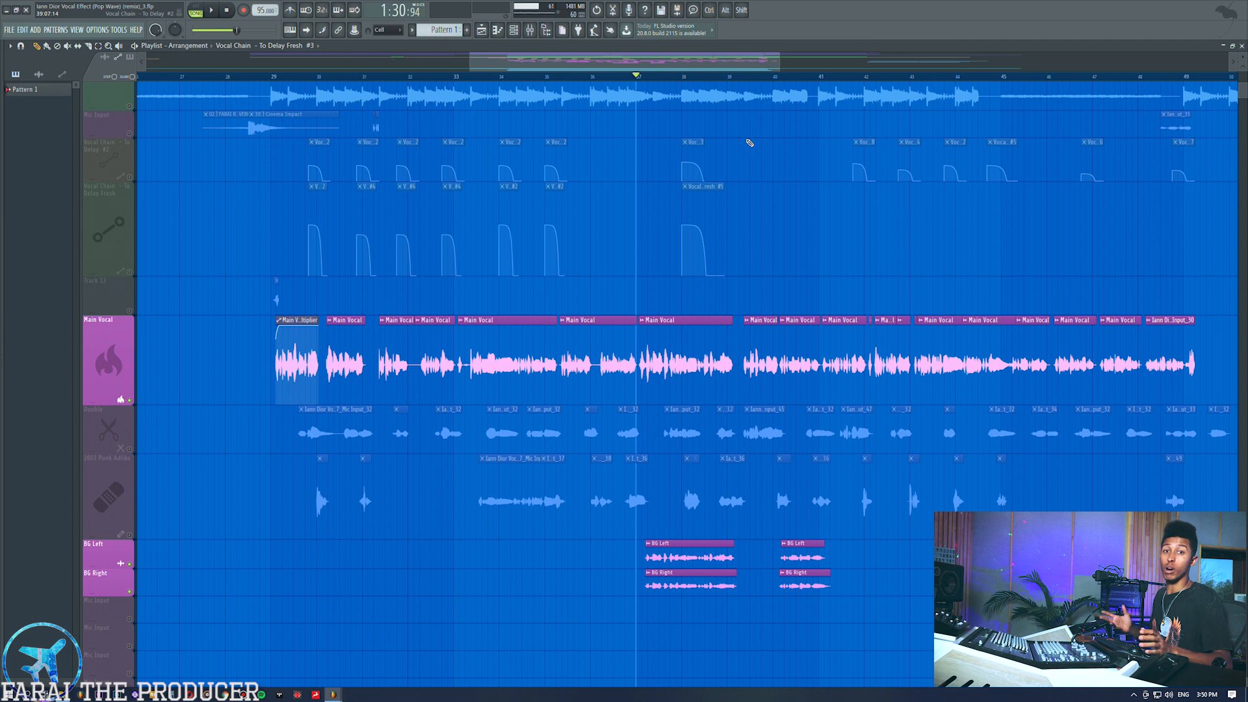
key(space)
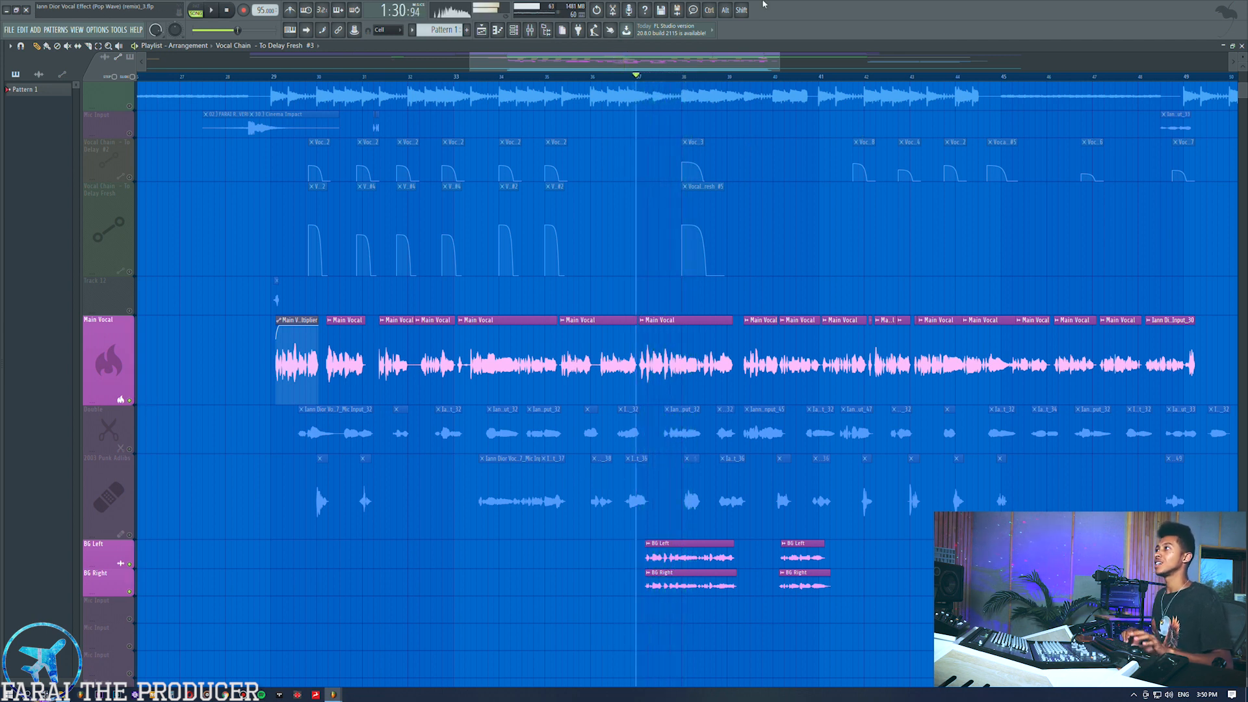
key(space)
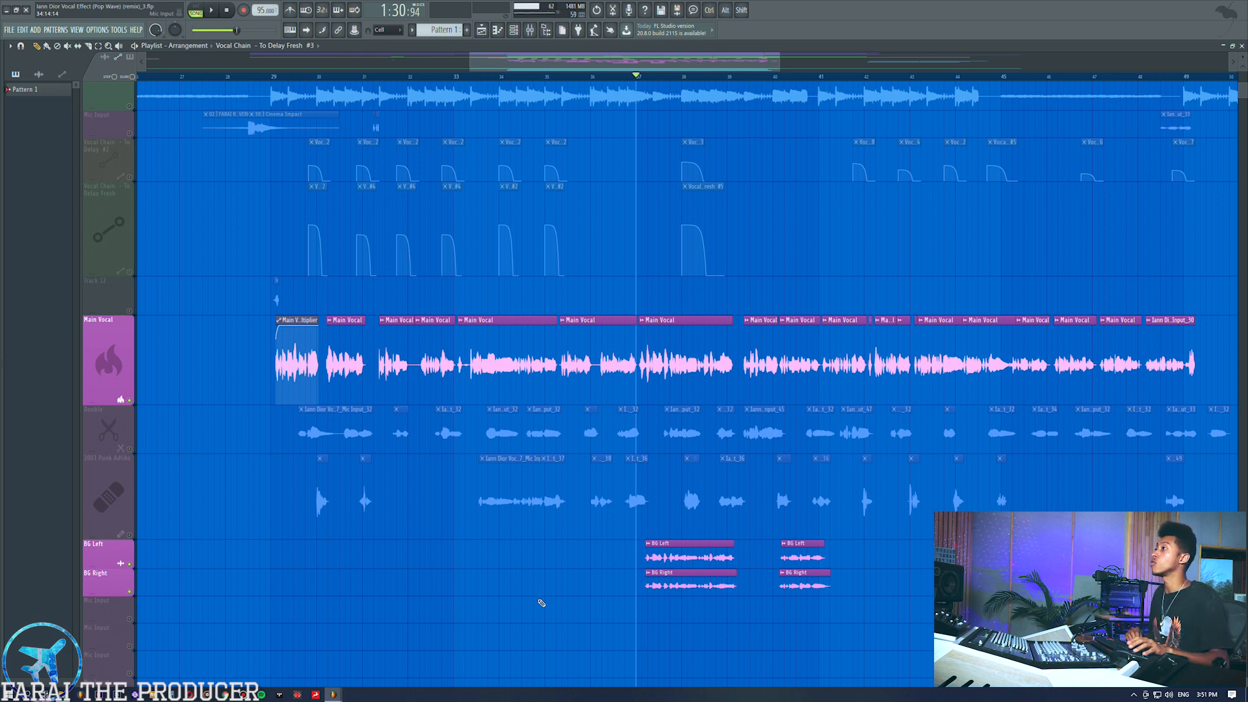
- Unmute the Double track, select its clips, and audition it with the Main Vocal from just after bar 29
drag(109, 554, 109, 582)
click(260, 599)
click(120, 442)
click(297, 77)
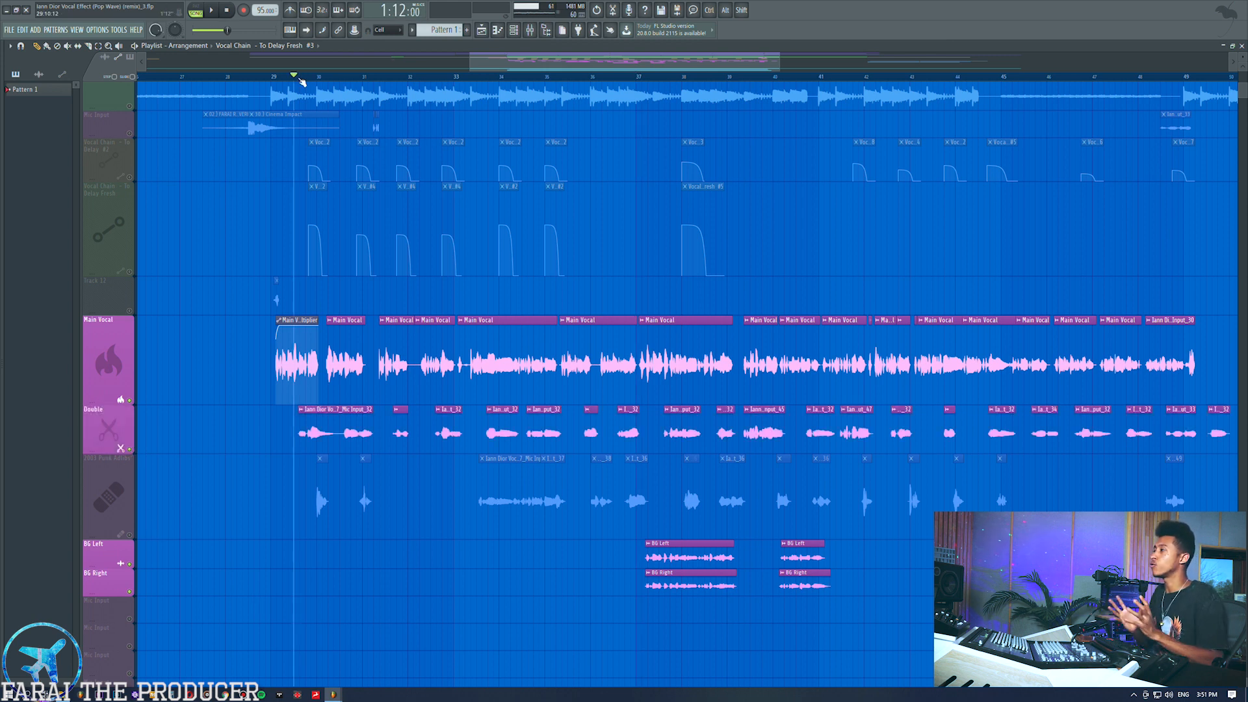
ctrl+click(116, 446)
key(space)
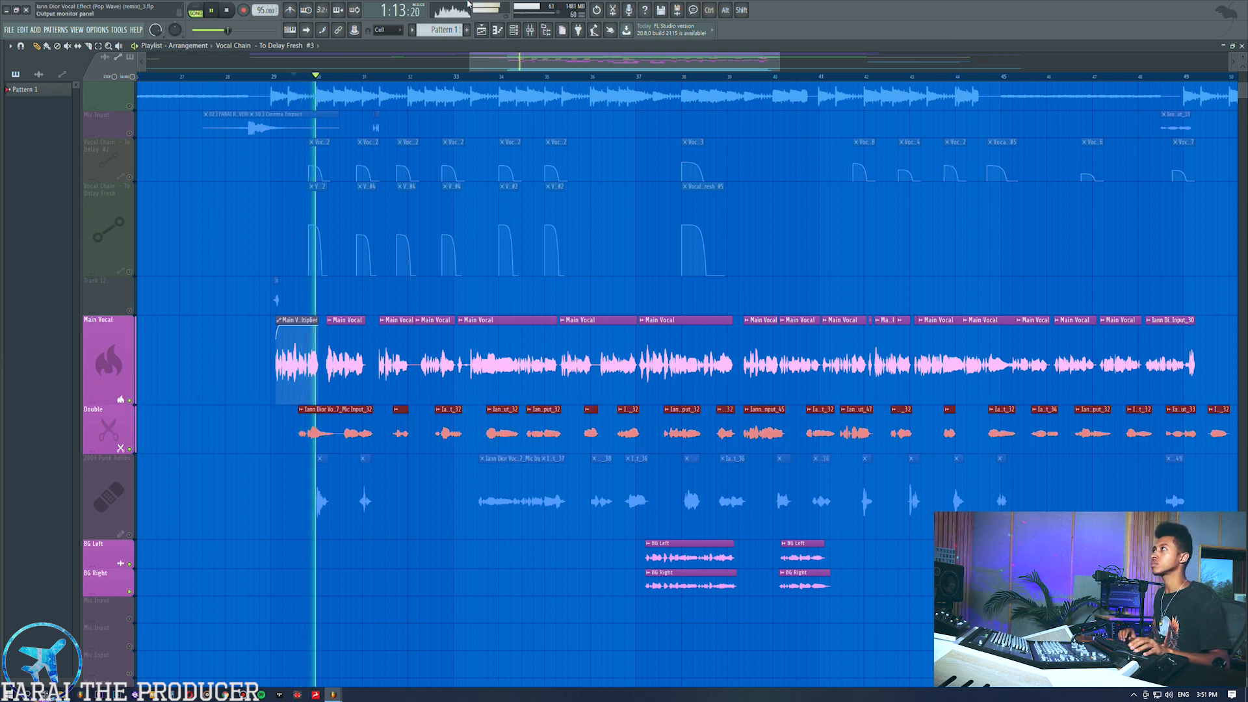
key(space)
- Open the Fruity parametric EQ 2 on the Double mixer track
click(530, 30)
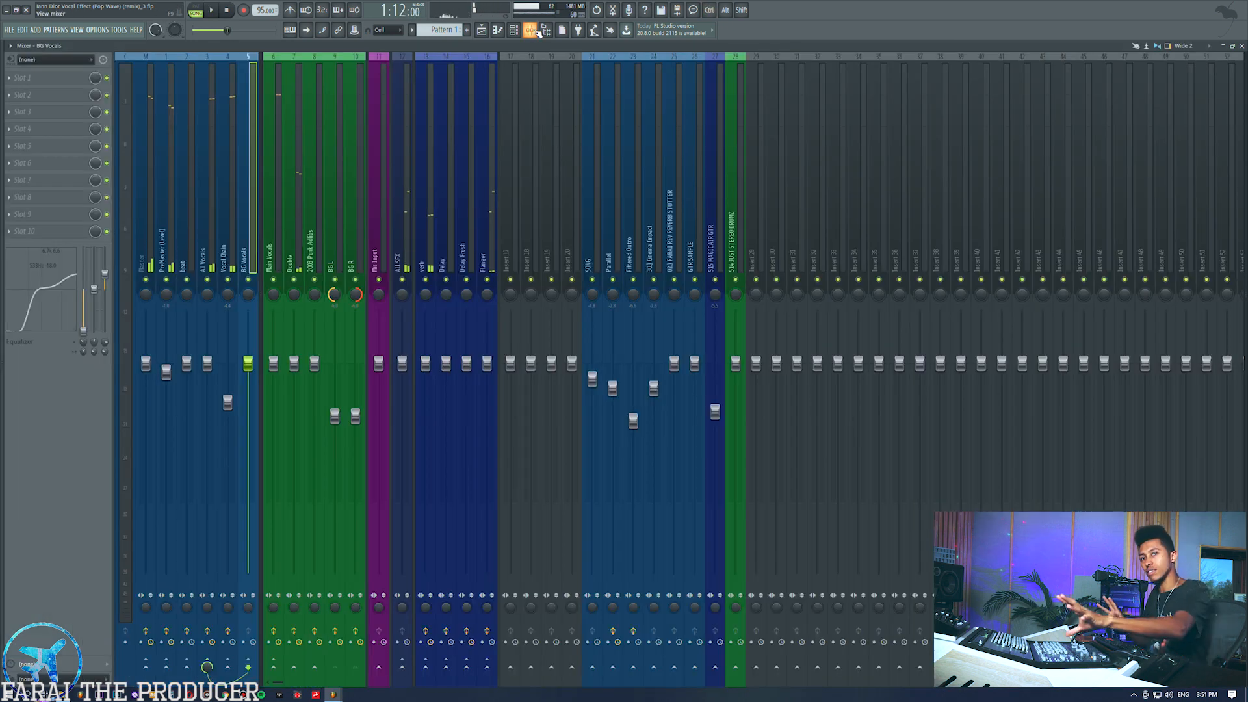
click(292, 167)
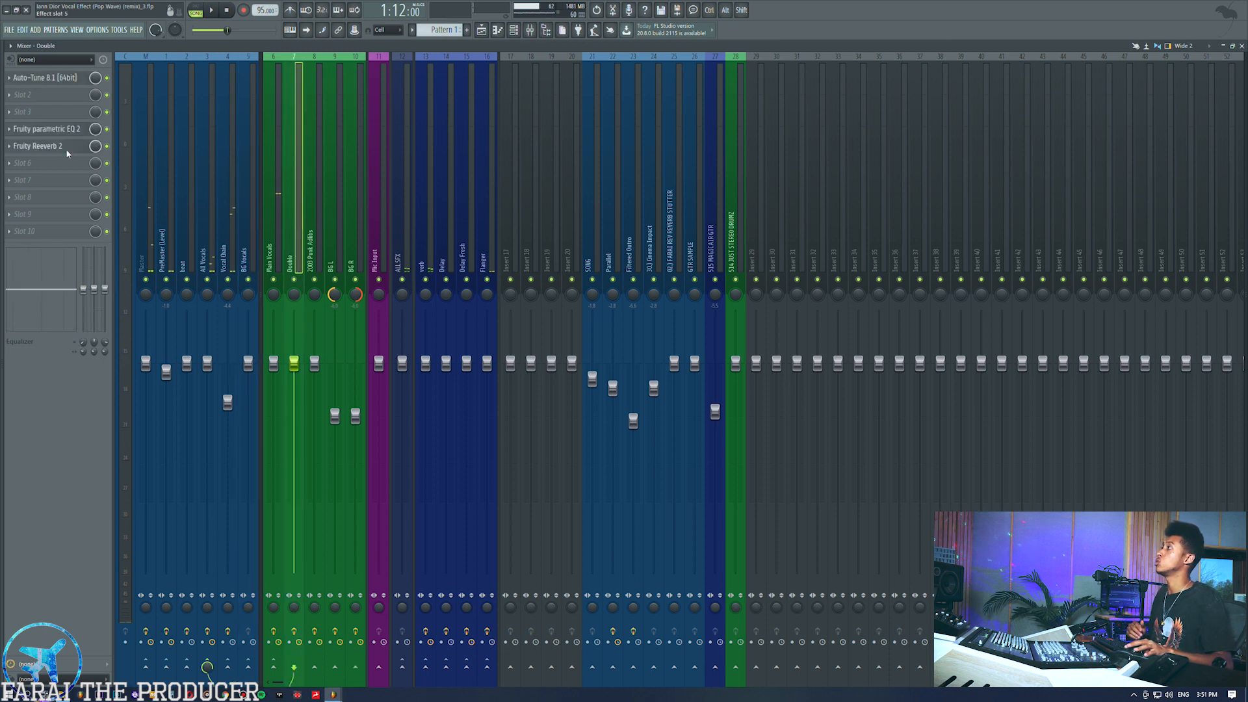
click(57, 130)
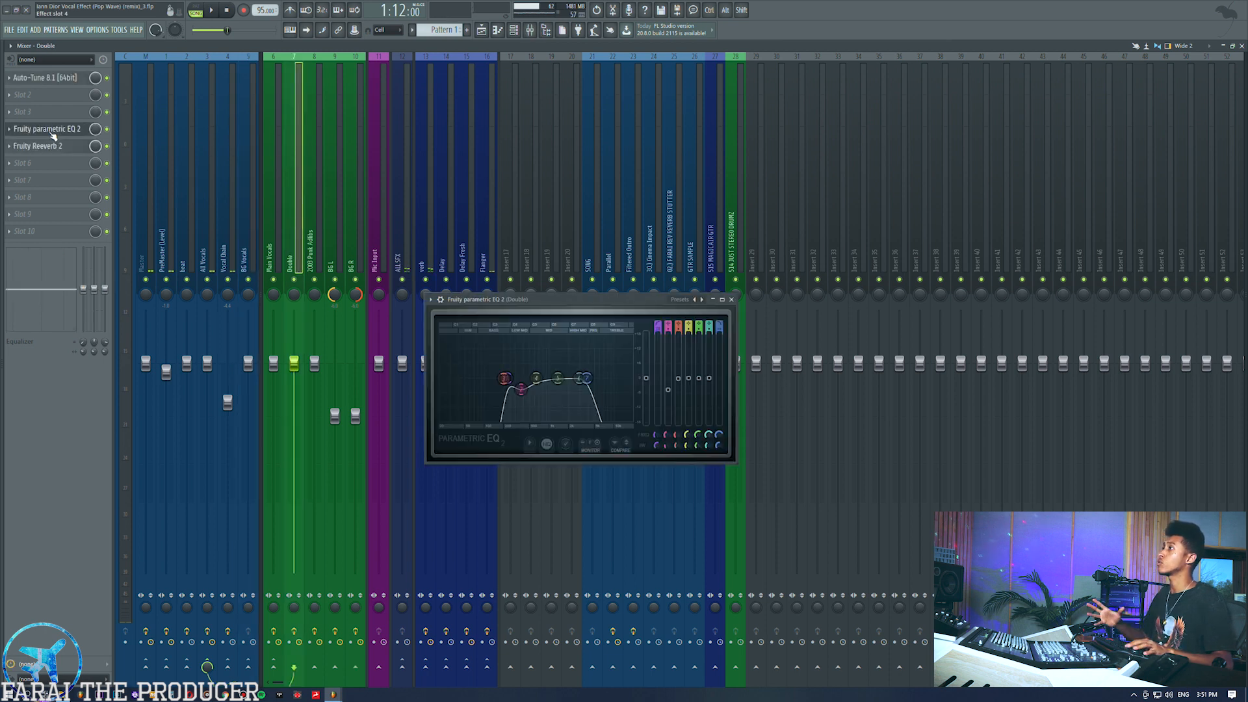
- Solo the Double track in the playlist, audition it alone, and check band 2 of its parametric EQ
click(482, 31)
right_click(131, 450)
key(space)
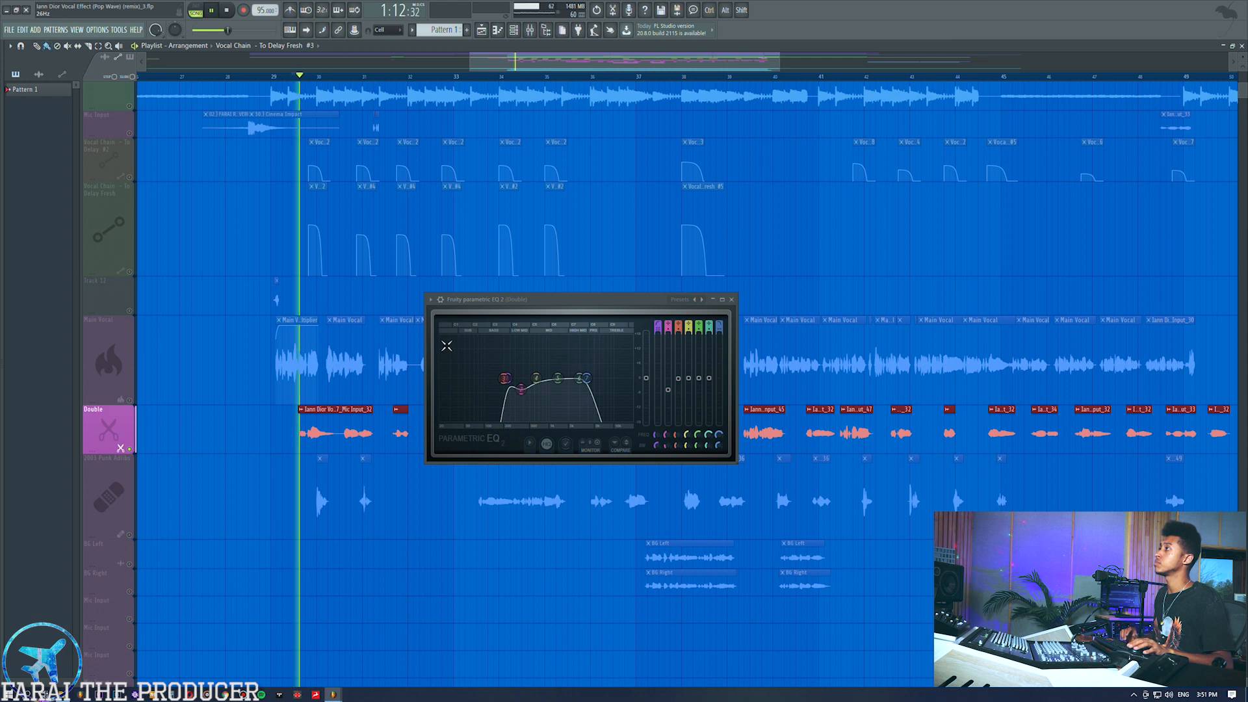
key(space)
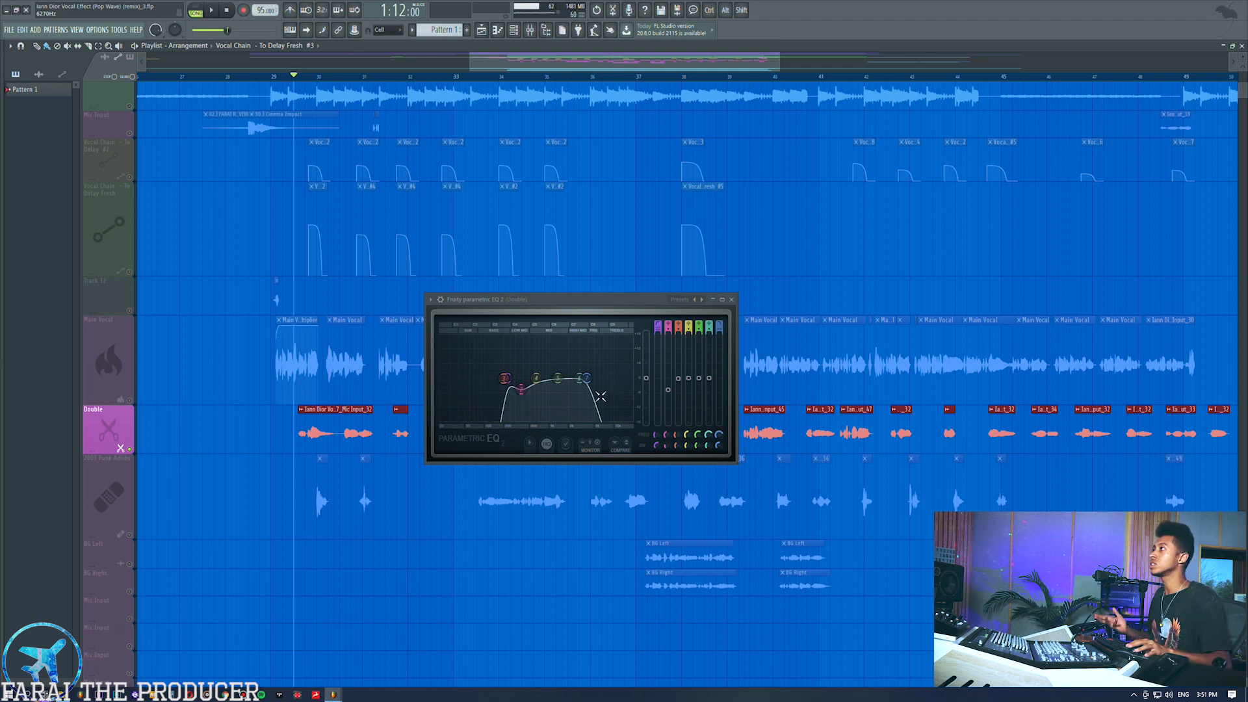
click(519, 389)
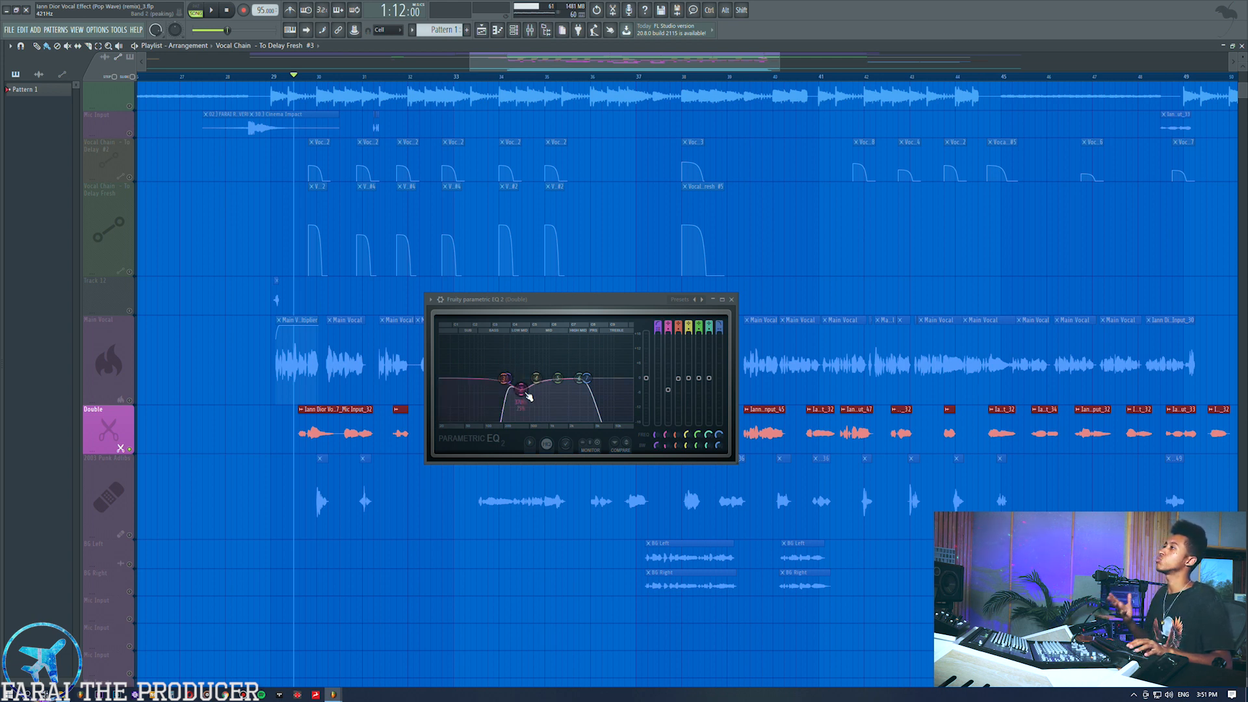
- Open Fruity Reeverb 2 on the Double mixer track, bypass the effect, and audition the soloed double dry
click(530, 30)
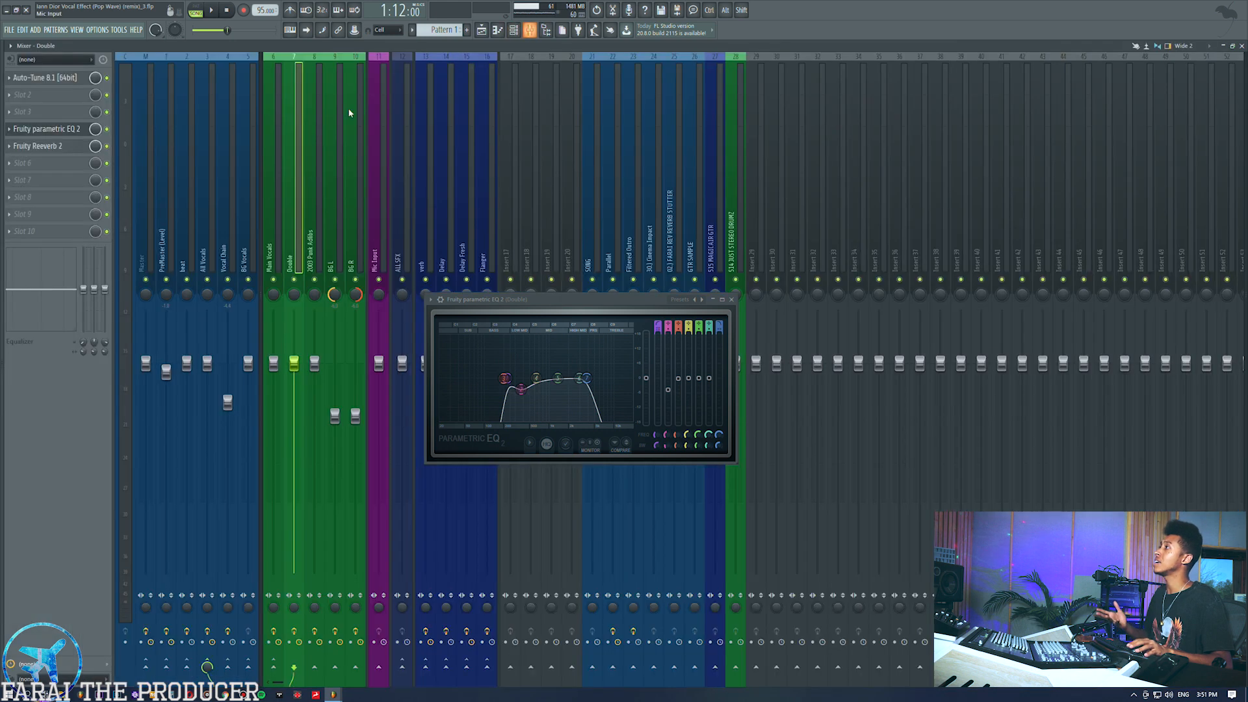
click(55, 150)
click(107, 146)
key(space)
click(481, 30)
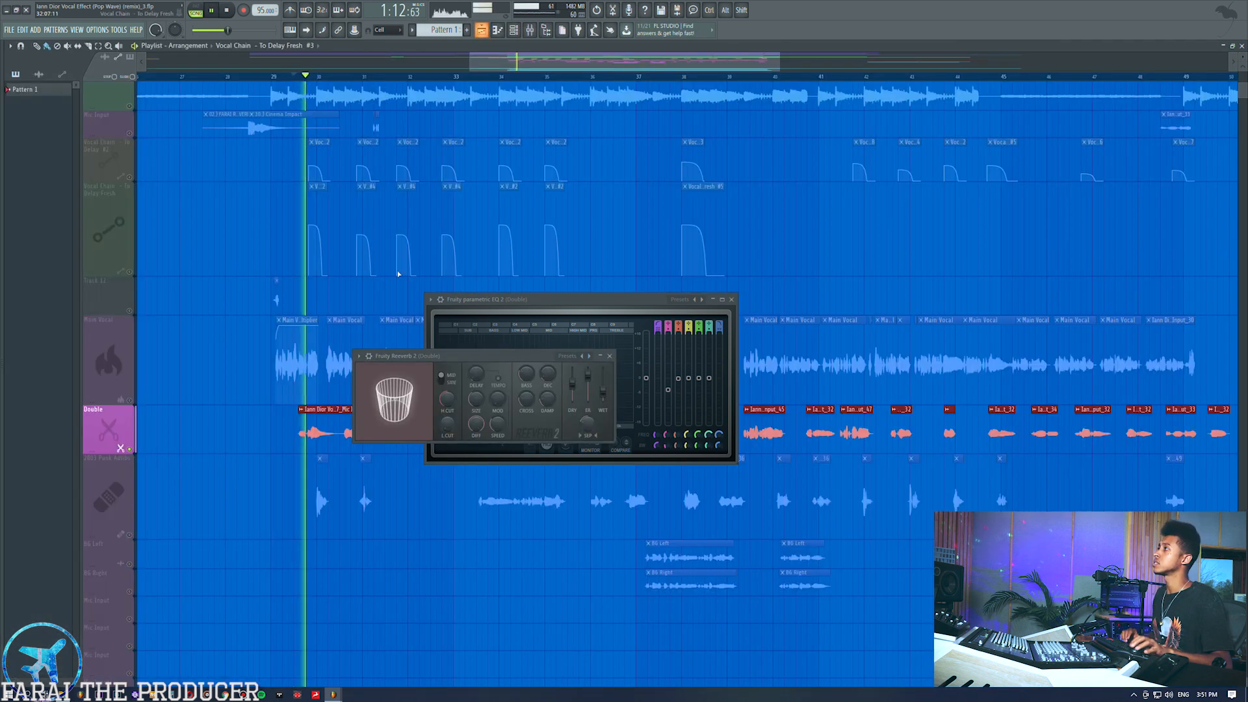
key(space)
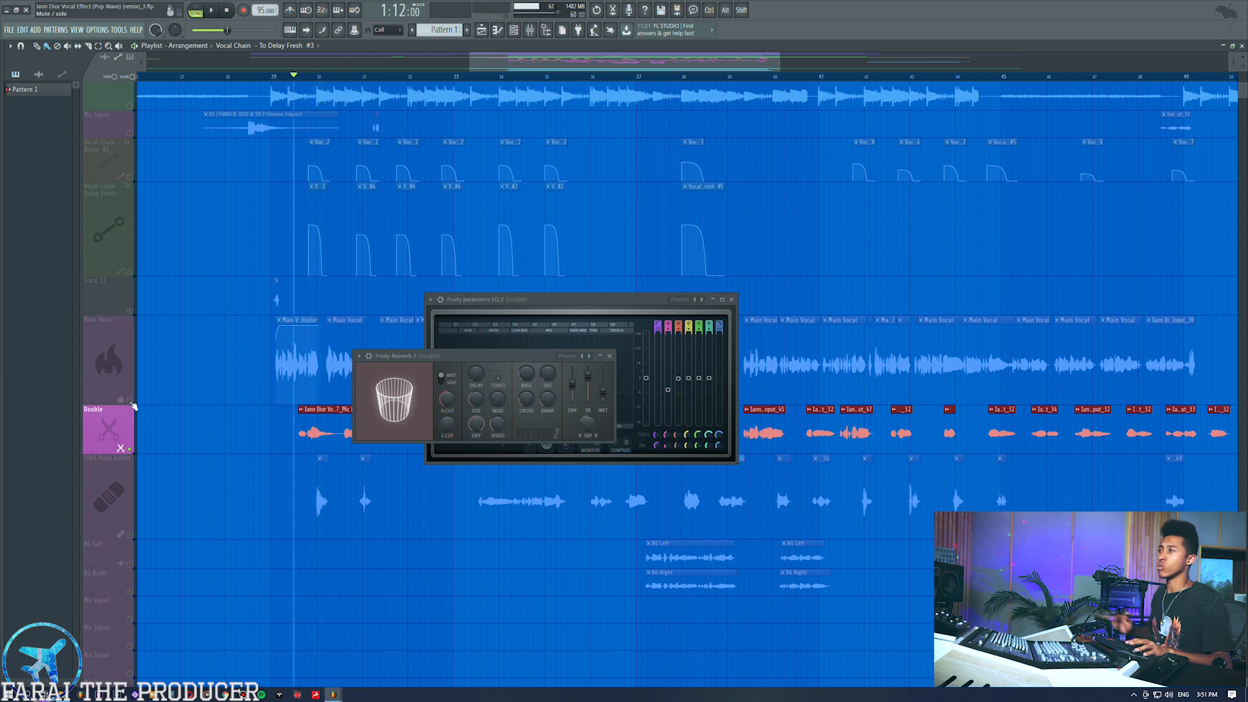
- Unmute the Main Vocal track in the playlist and audition it with the dry Double track
click(129, 400)
key(space)
key(space)
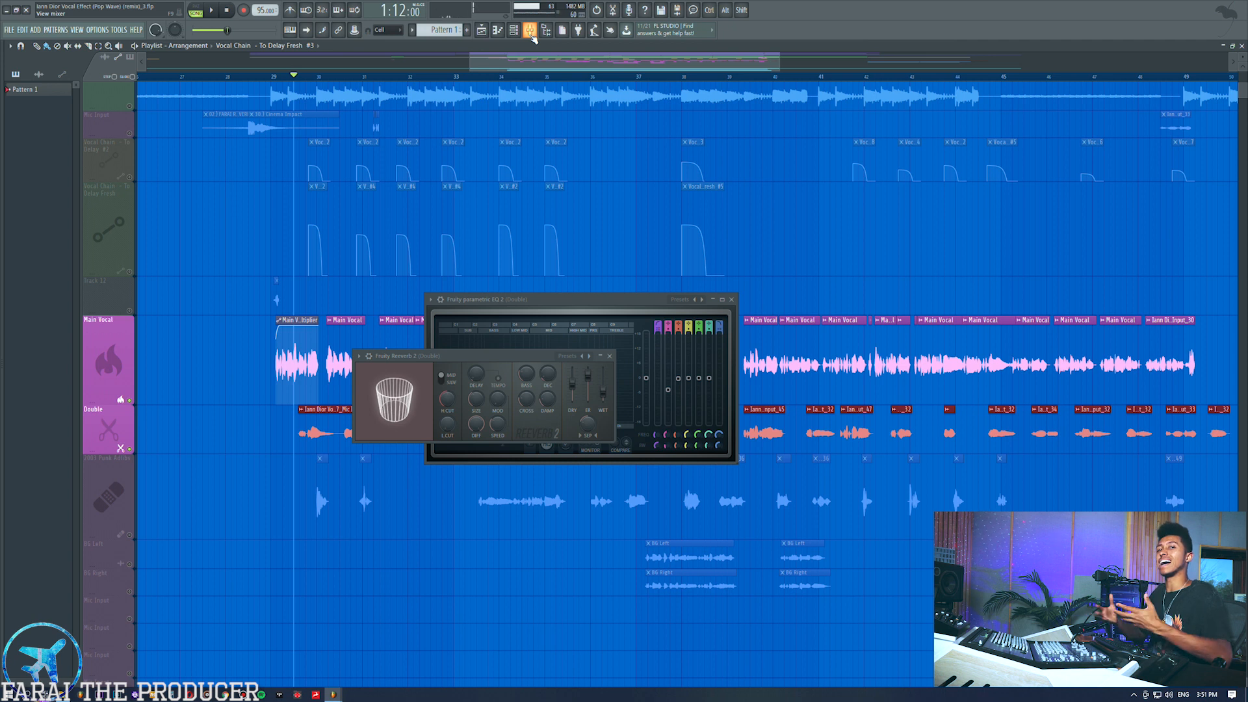
- Re-enable the bypassed effects on the Double mixer track, move the Reeverb 2 window clear of the EQ, and audition the vocals
click(529, 31)
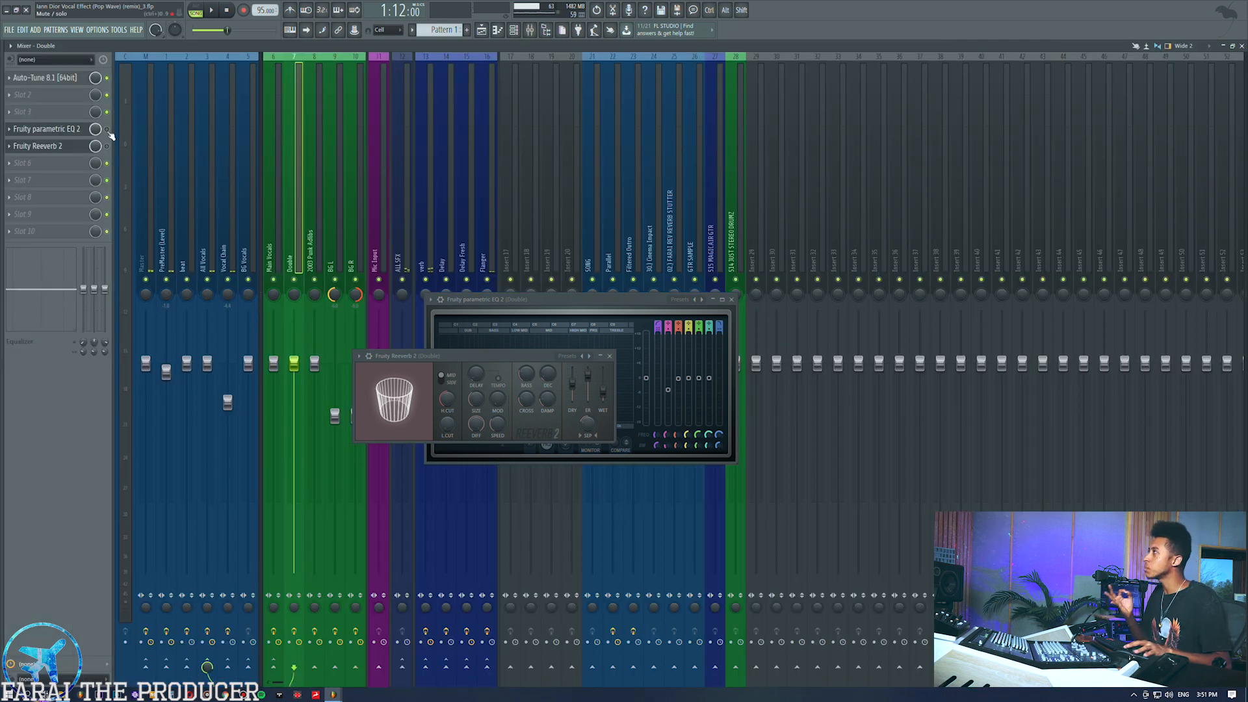
drag(488, 358, 836, 191)
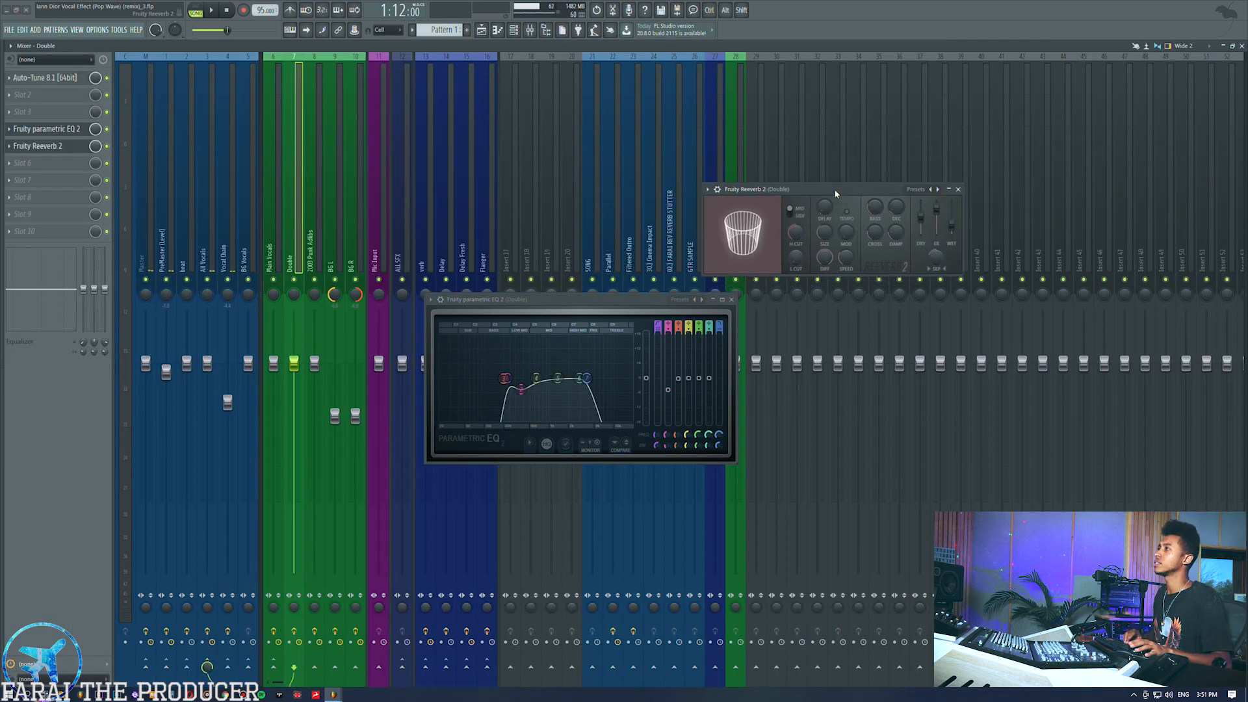
key(space)
key(space)
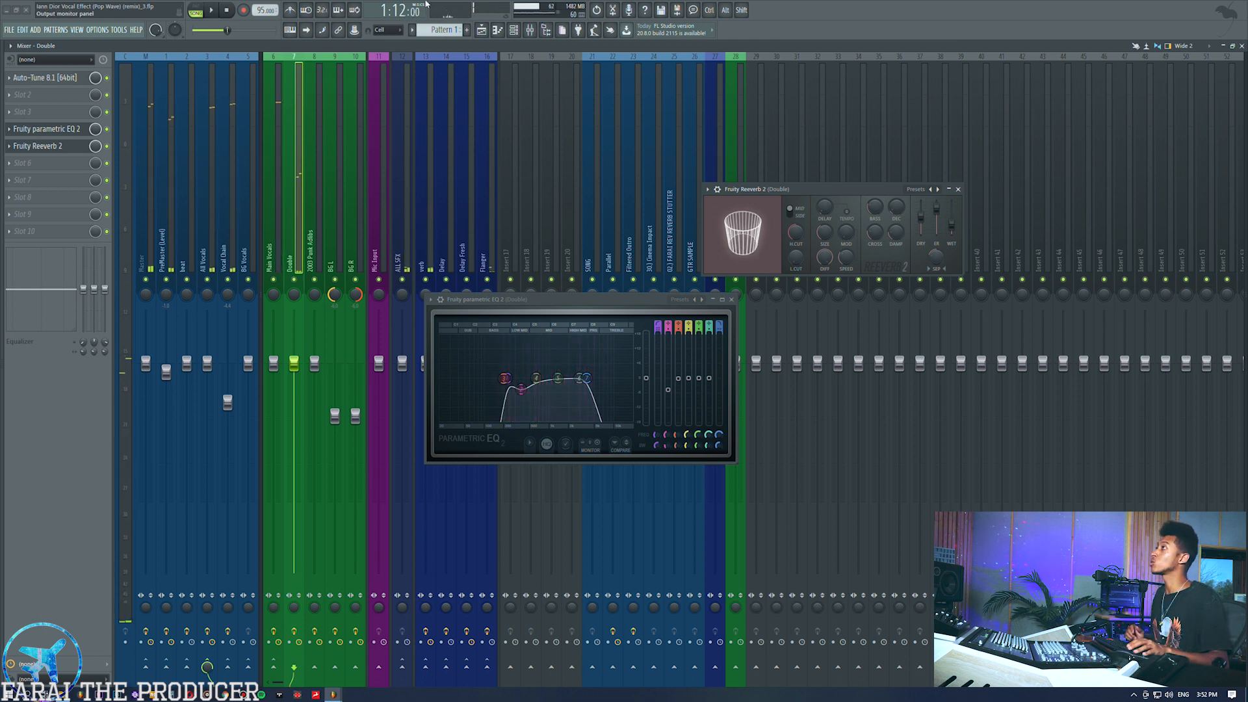
- Unmute the 2003 Punk Adlibs track, place the playhead just after bar 33, and close the Double's parametric EQ
click(481, 30)
click(131, 534)
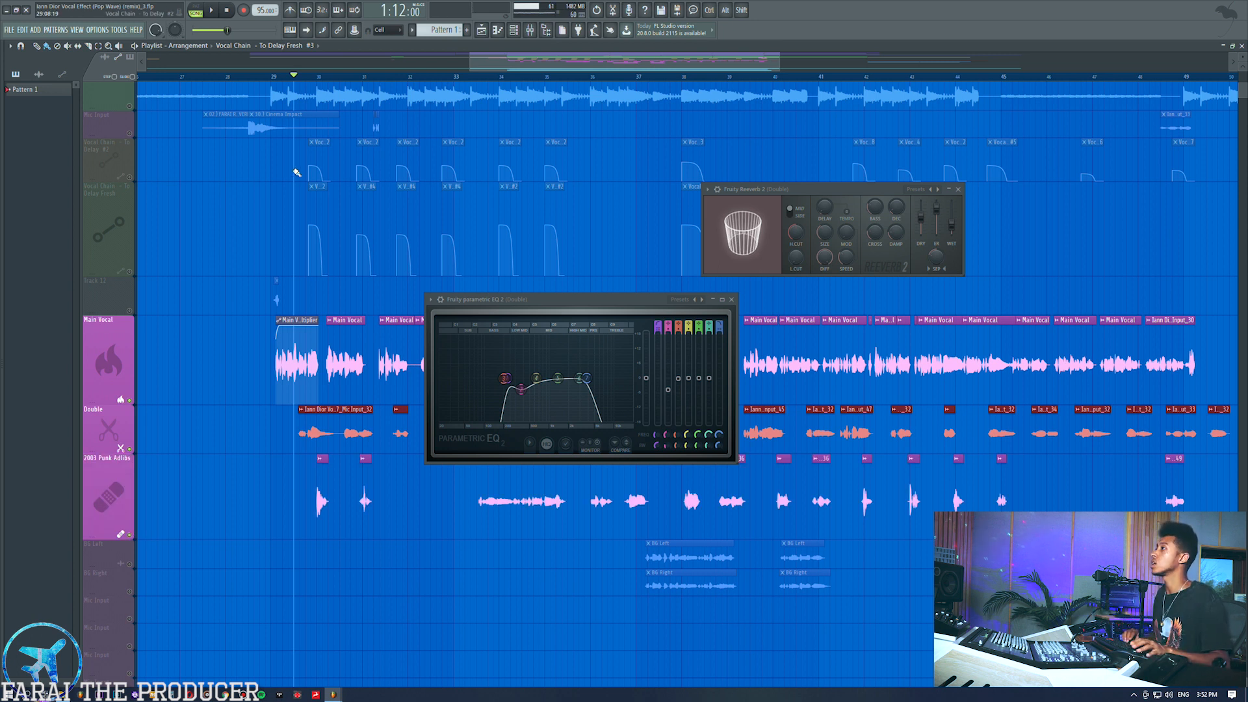
click(475, 77)
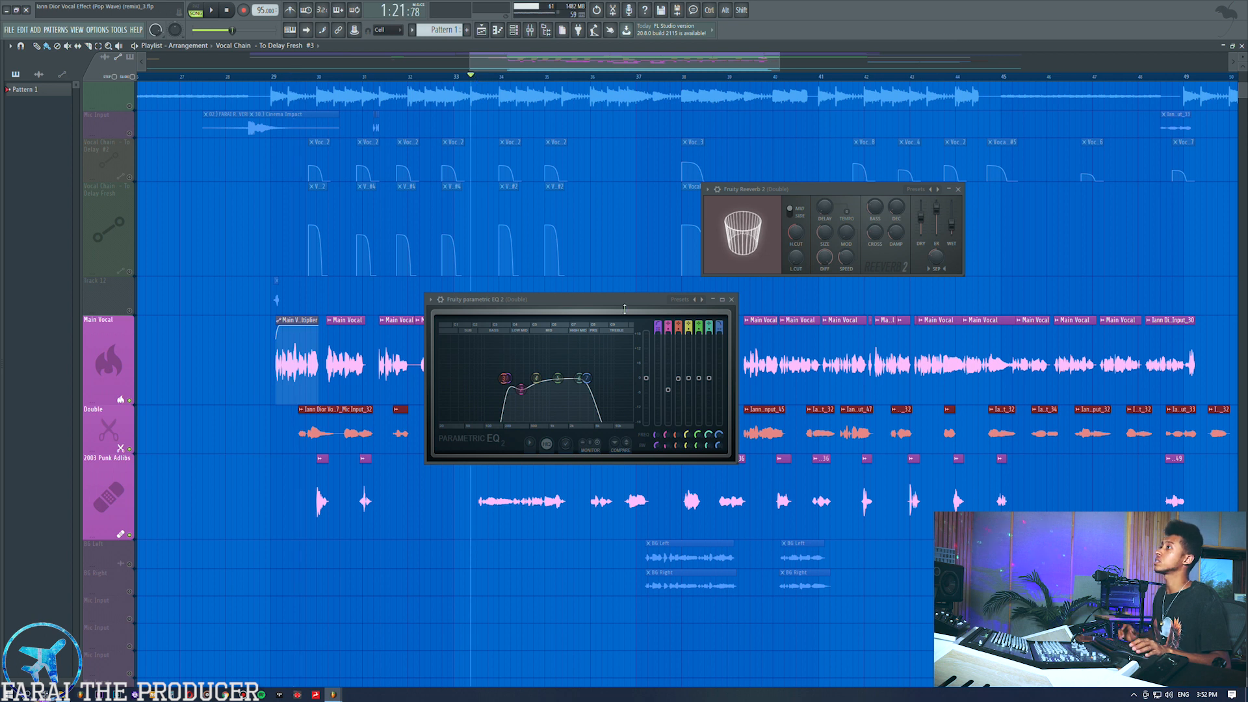
click(732, 301)
- Play the adlibs with the vocals, select the 2003 Punk Adlibs mixer track, mute the Double mixer track, and stop playback in the playlist
key(F9)
key(space)
click(319, 193)
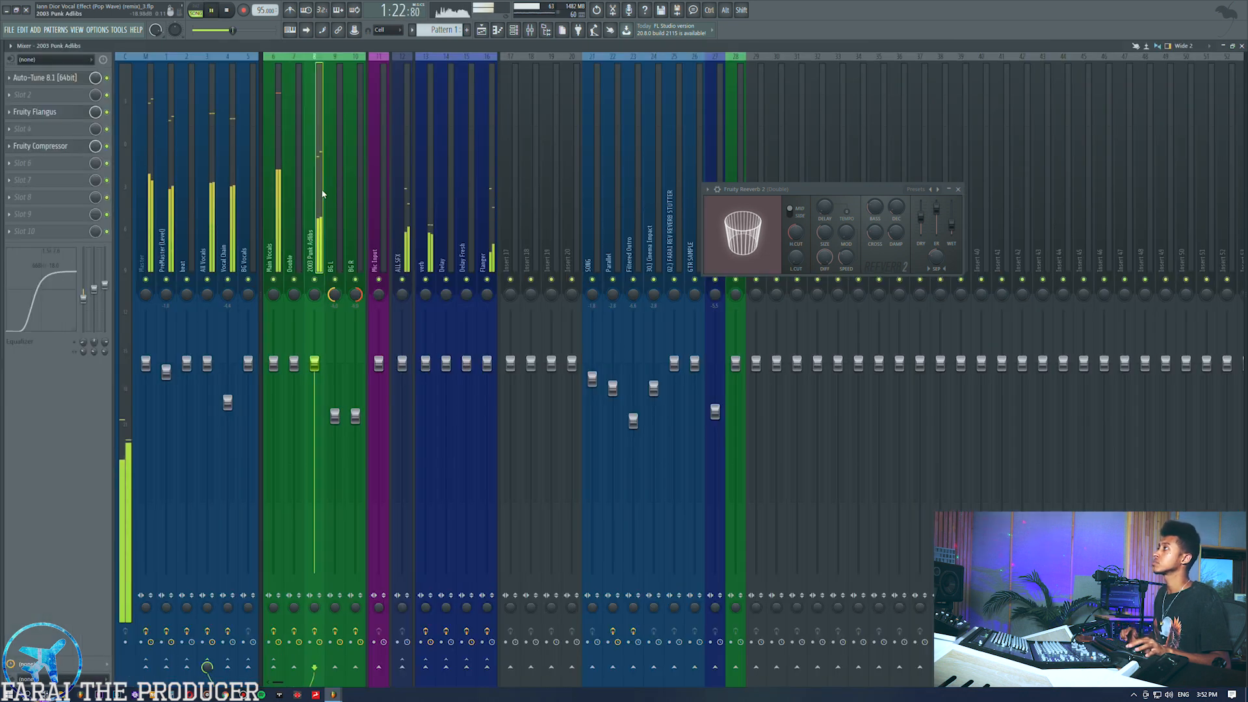
click(294, 279)
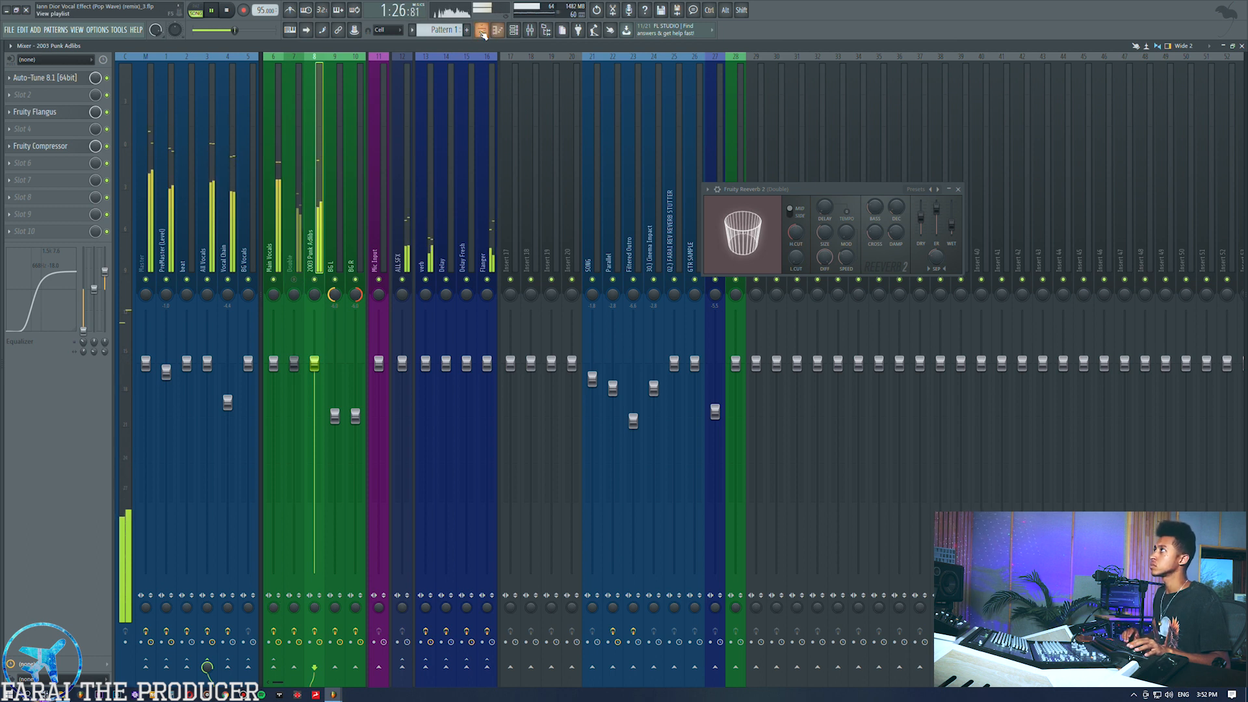
key(F5)
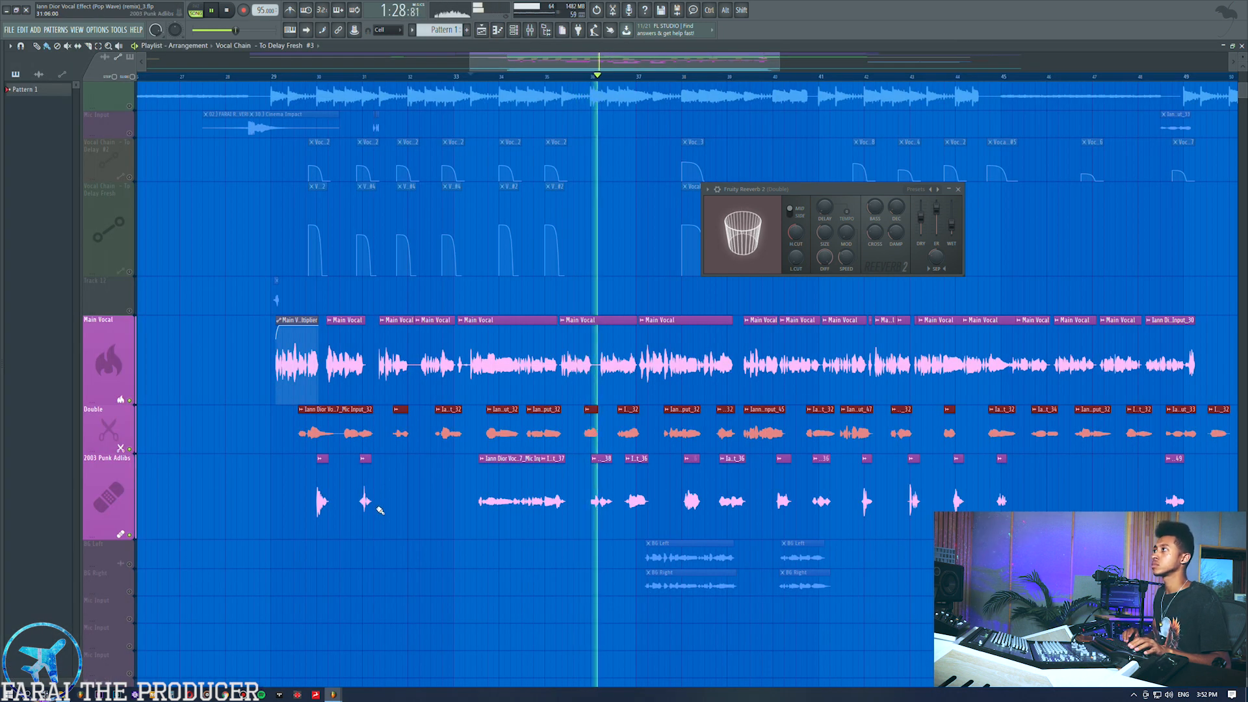
key(space)
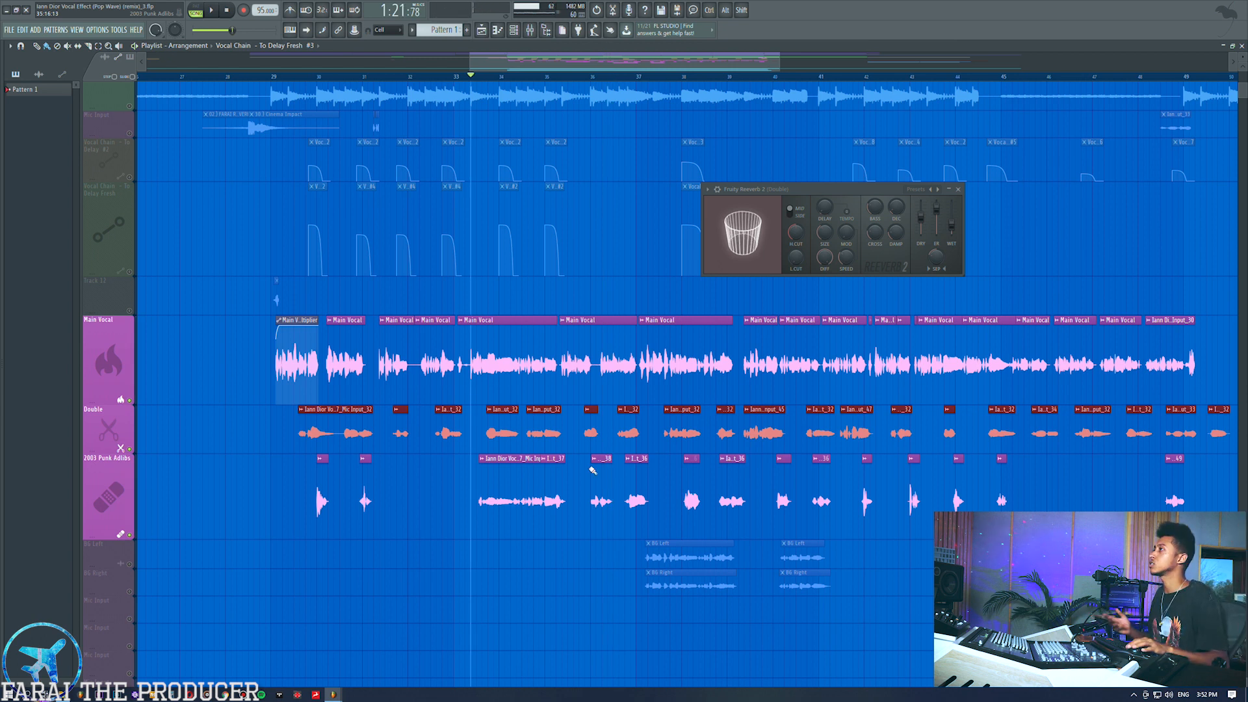
- Examine Fruity Flangus and Fruity Compressor on the 2003 Punk Adlibs mixer track, and close the open plugin windows
key(F9)
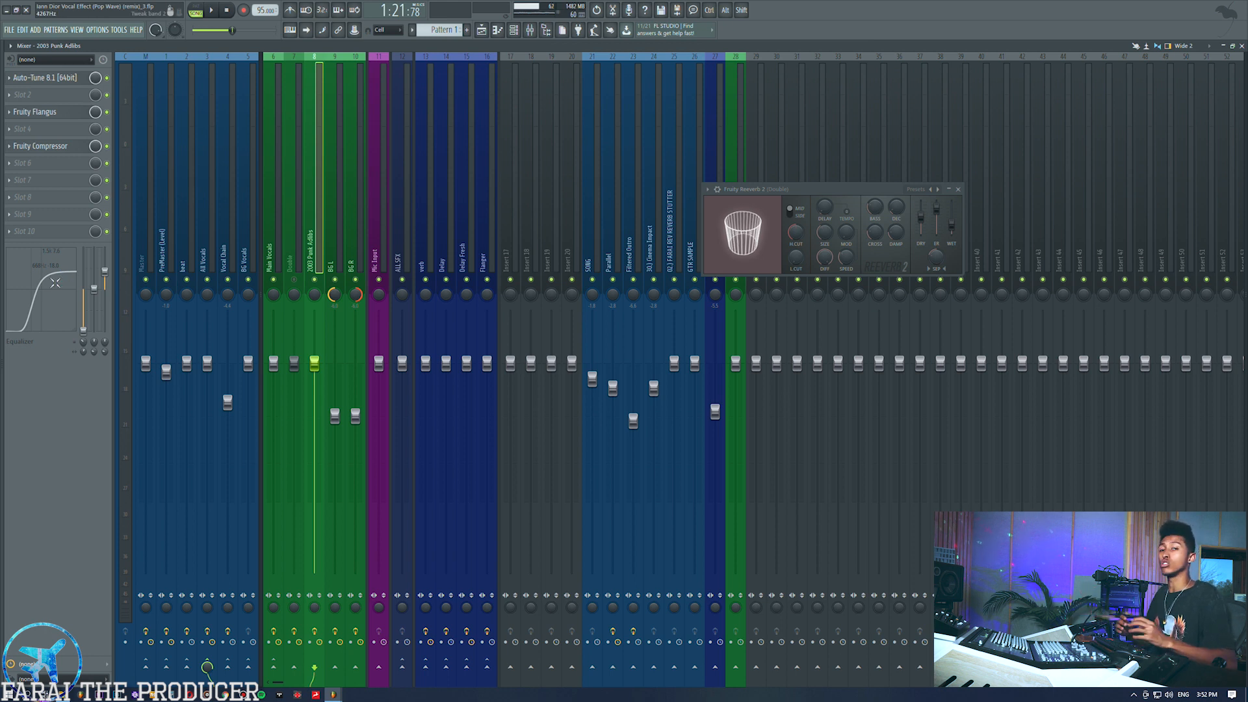
click(49, 117)
click(49, 116)
click(55, 147)
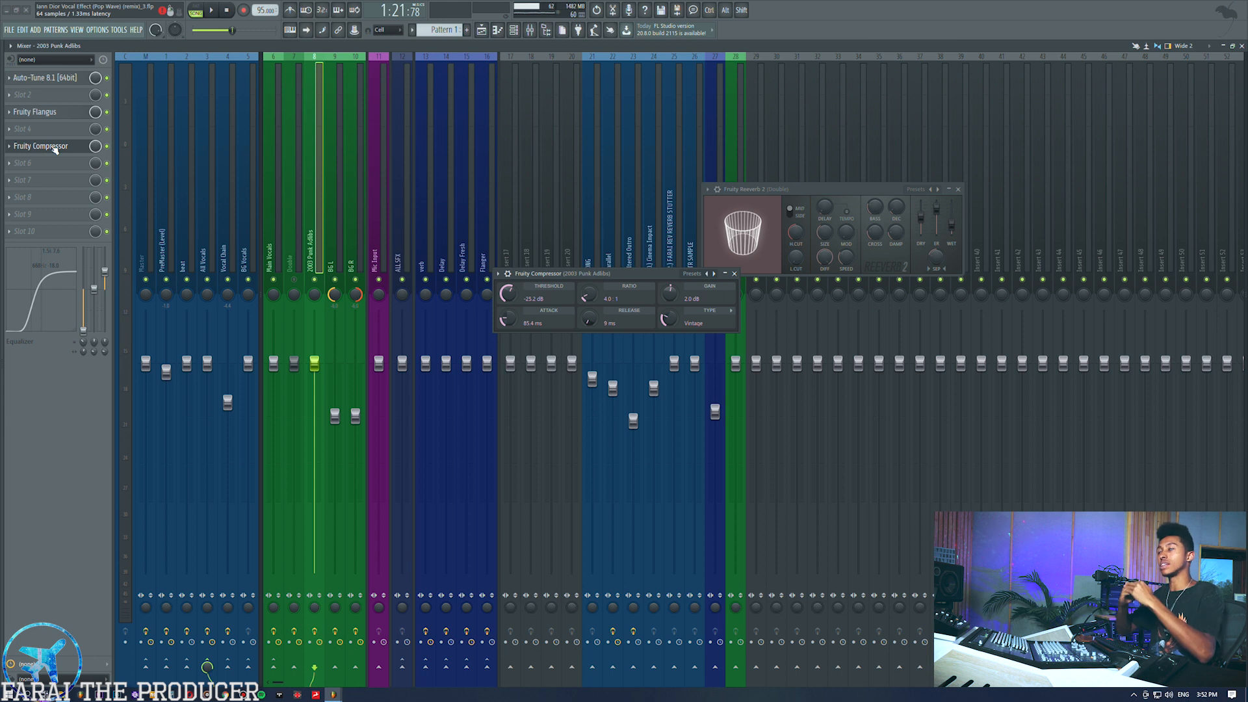
click(482, 29)
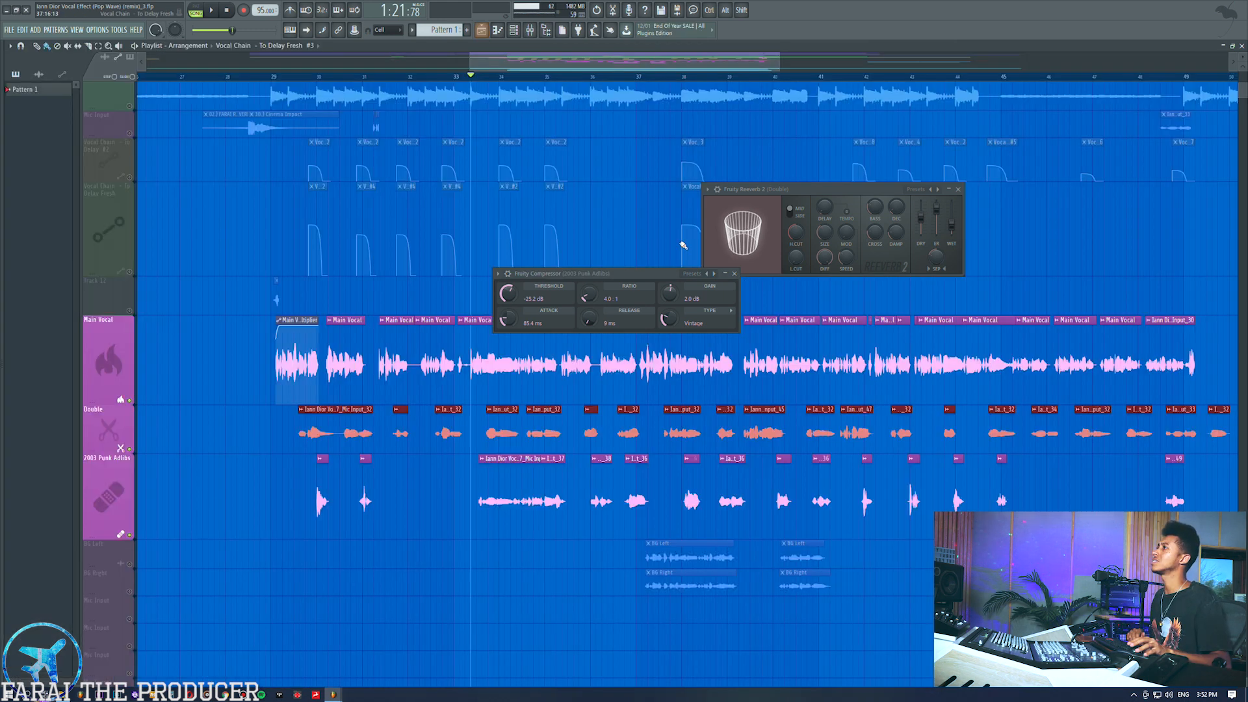
click(735, 274)
key(F9)
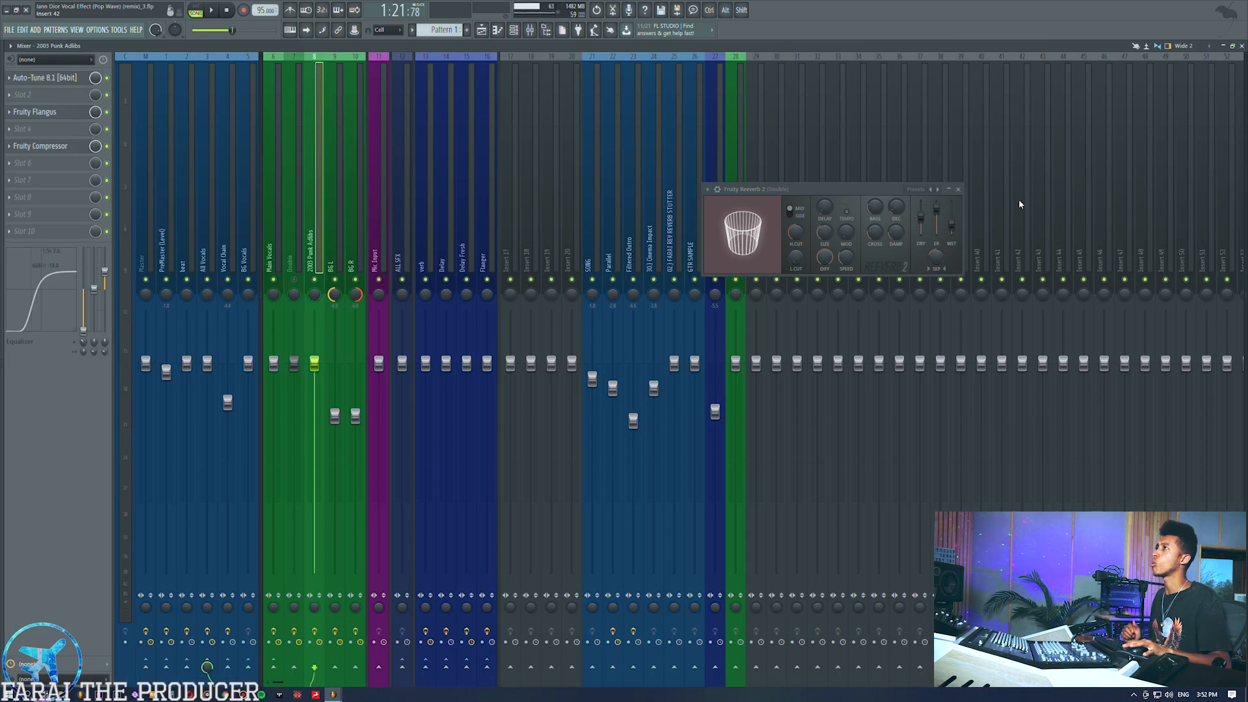
click(959, 190)
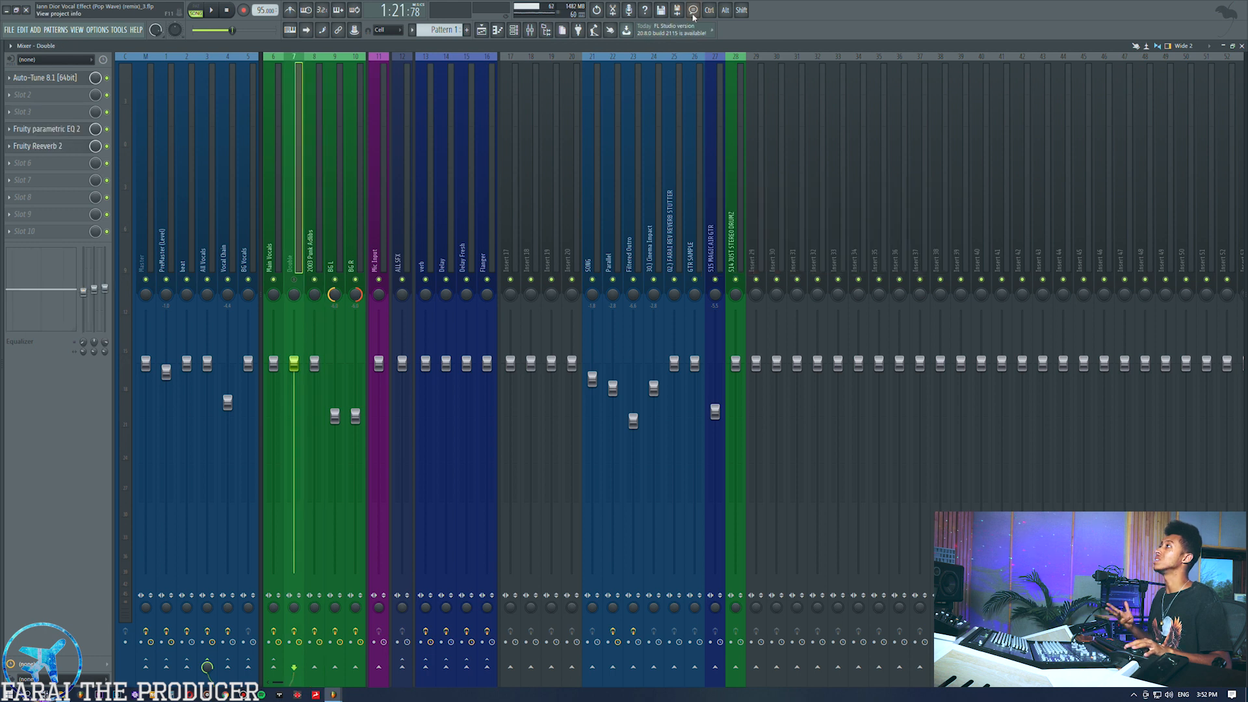
- Unsolo the playlist tracks and audition the full mix from about bar 37 while watching the mixer levels
click(482, 30)
right_click(132, 568)
drag(614, 552, 715, 588)
ctrl+click(589, 584)
click(634, 77)
key(space)
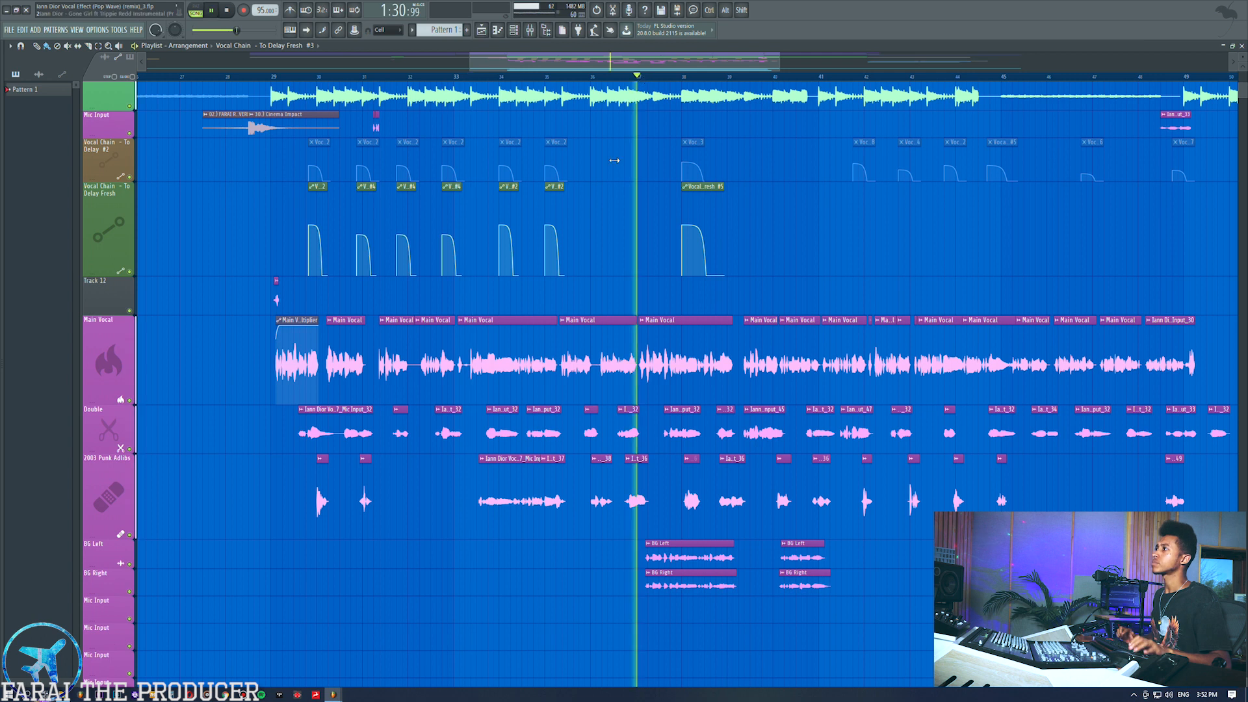
click(531, 32)
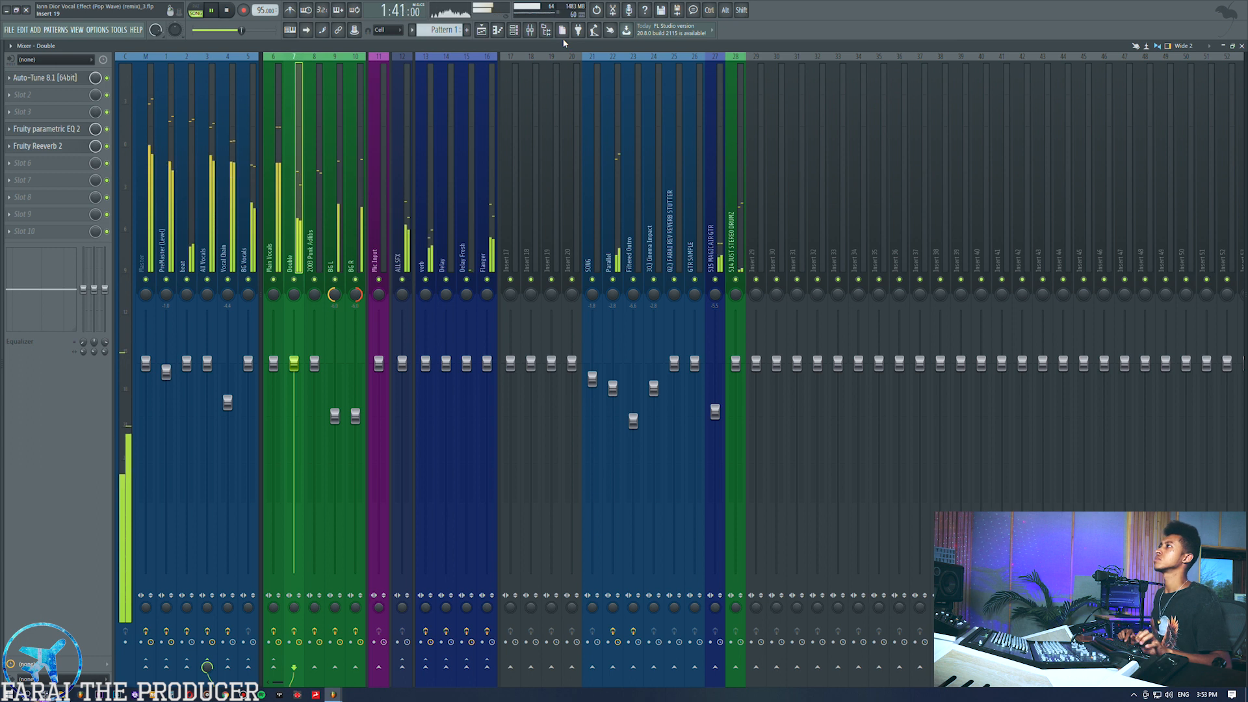
key(space)
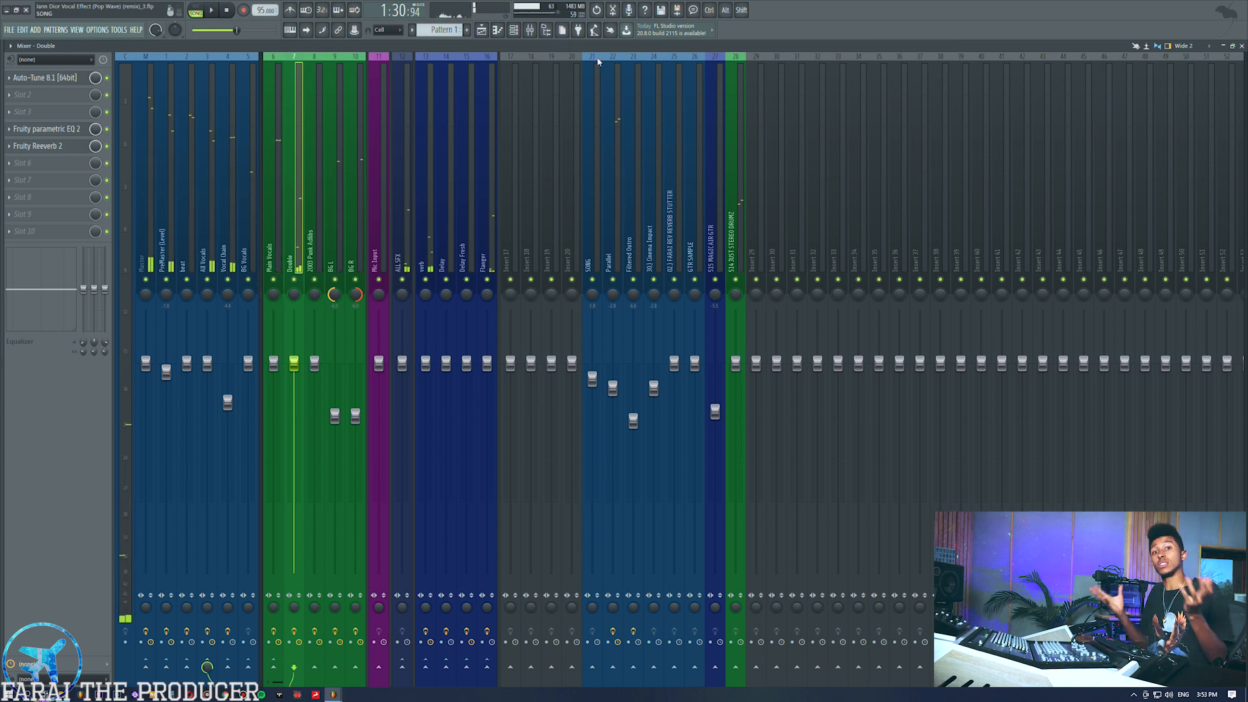